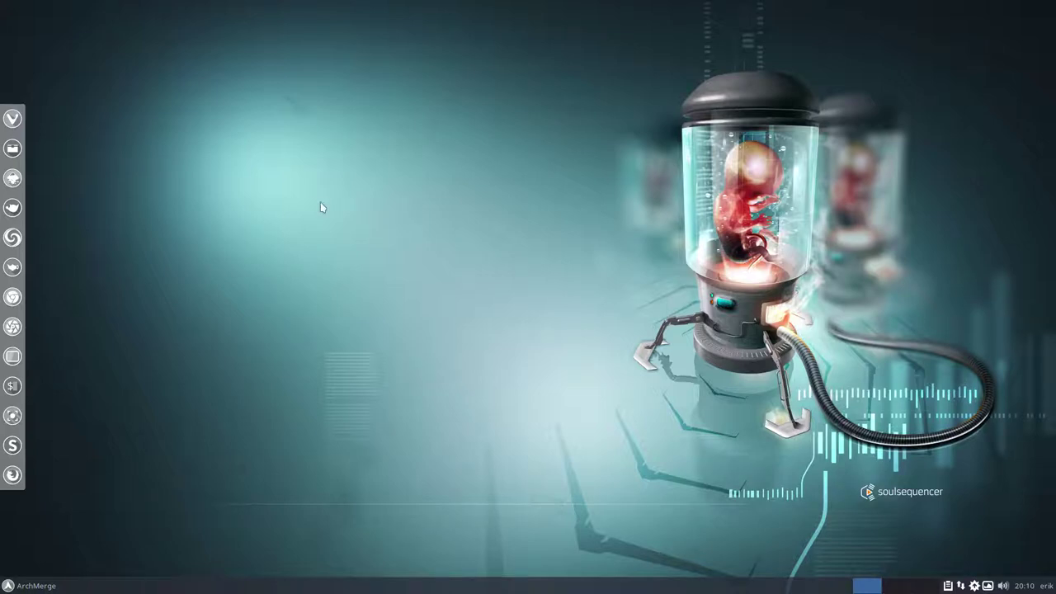
Open the package manager from its tray icon, mark Atom for installation, and close the window.
right_click(974, 586)
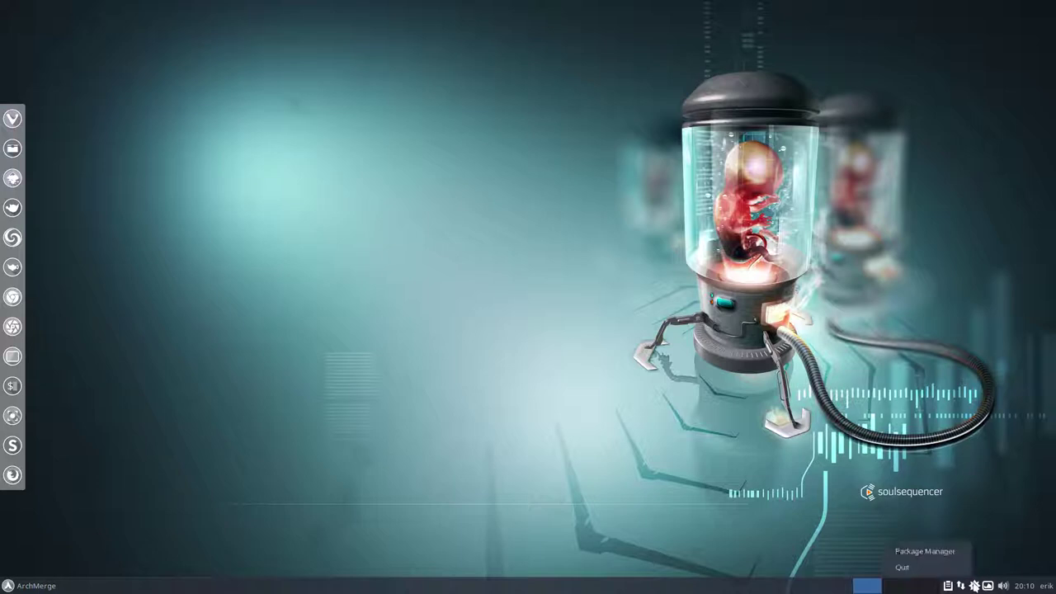
left_click(924, 552)
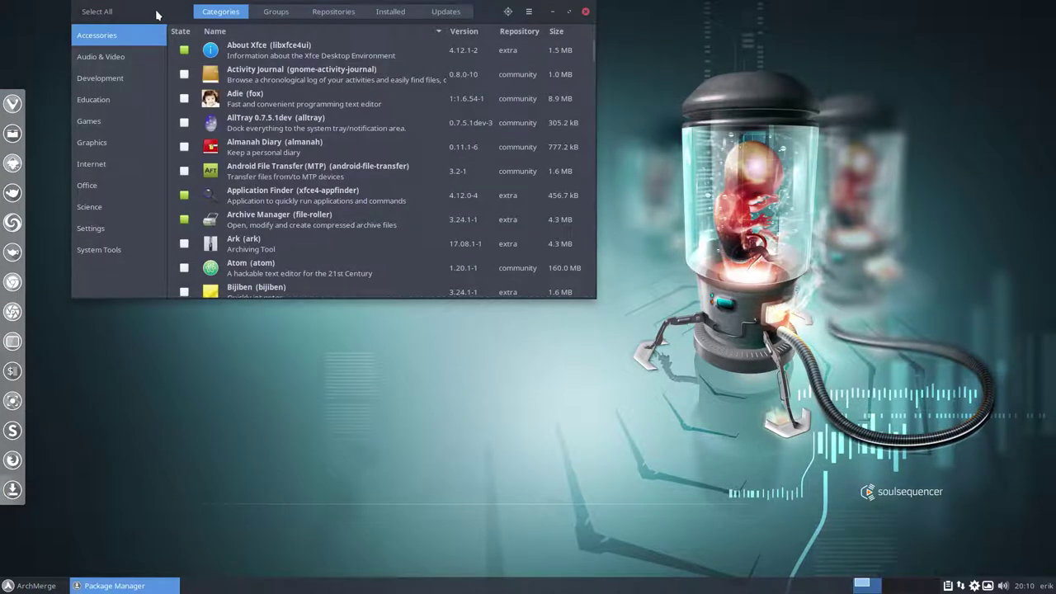
left_click_drag(170, 18, 276, 58)
scroll(358, 177, "down", 3)
scroll(363, 225, "down", 3)
scroll(362, 233, "down", 3)
scroll(361, 233, "down", 3)
scroll(361, 234, "up", 10)
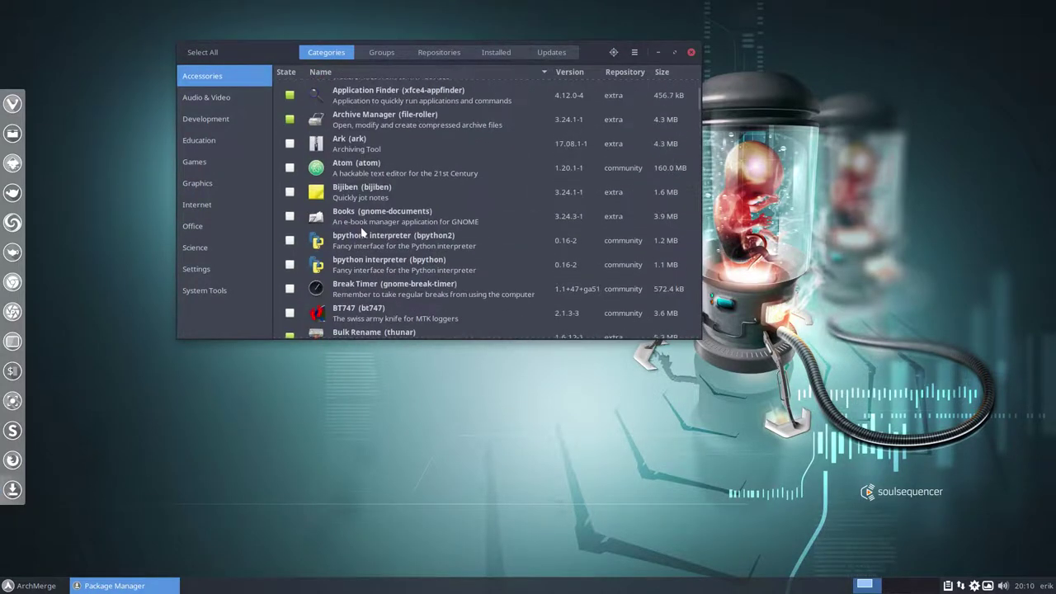
scroll(361, 233, "up", 1)
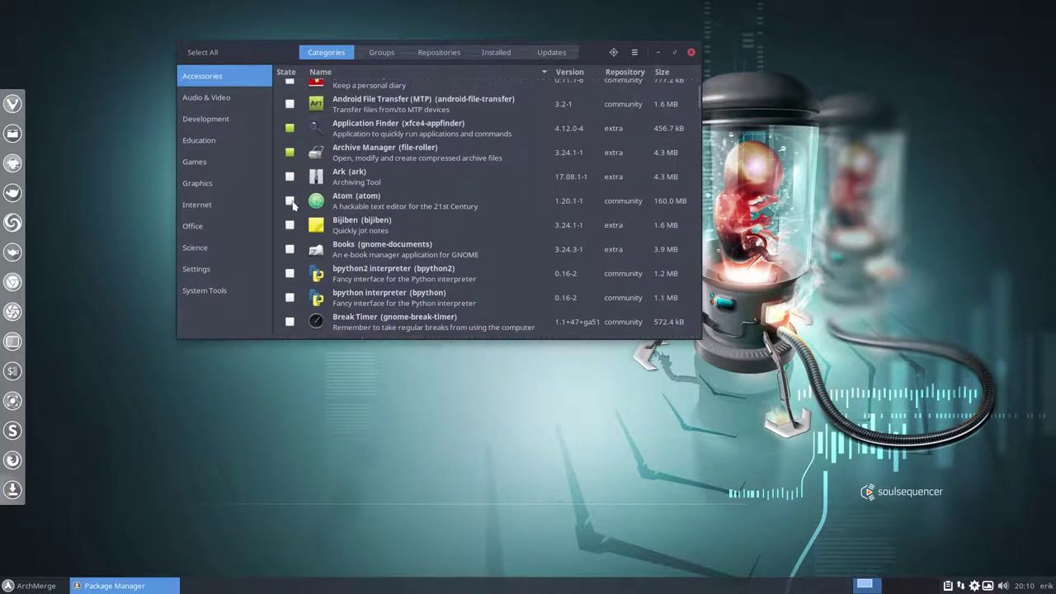
left_click(289, 200)
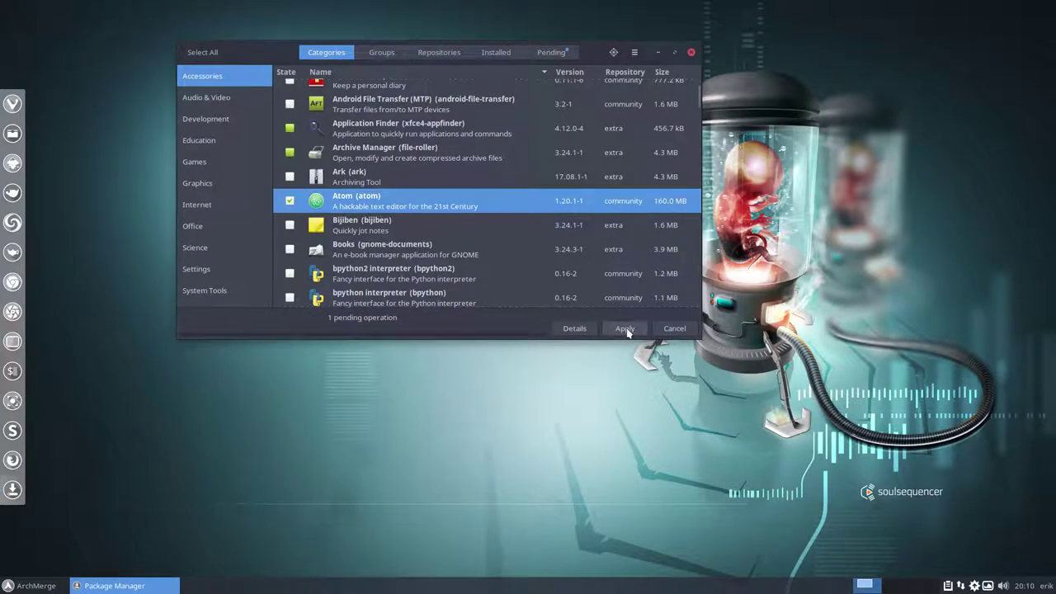
left_click(691, 53)
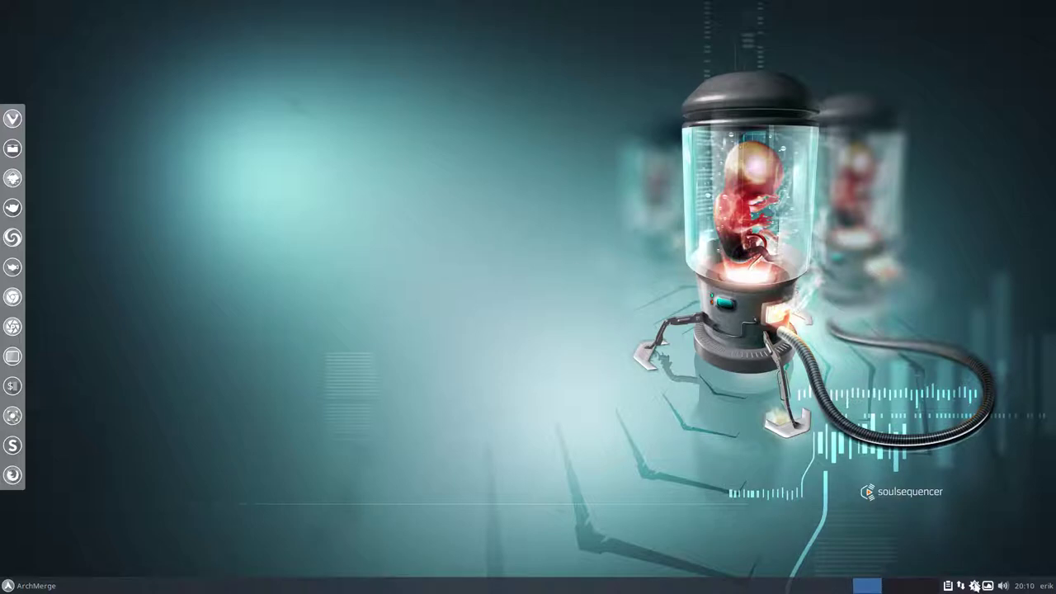
Dismiss the tray options and launch Software by searching 'softw' in the Whisker Menu.
right_click(975, 586)
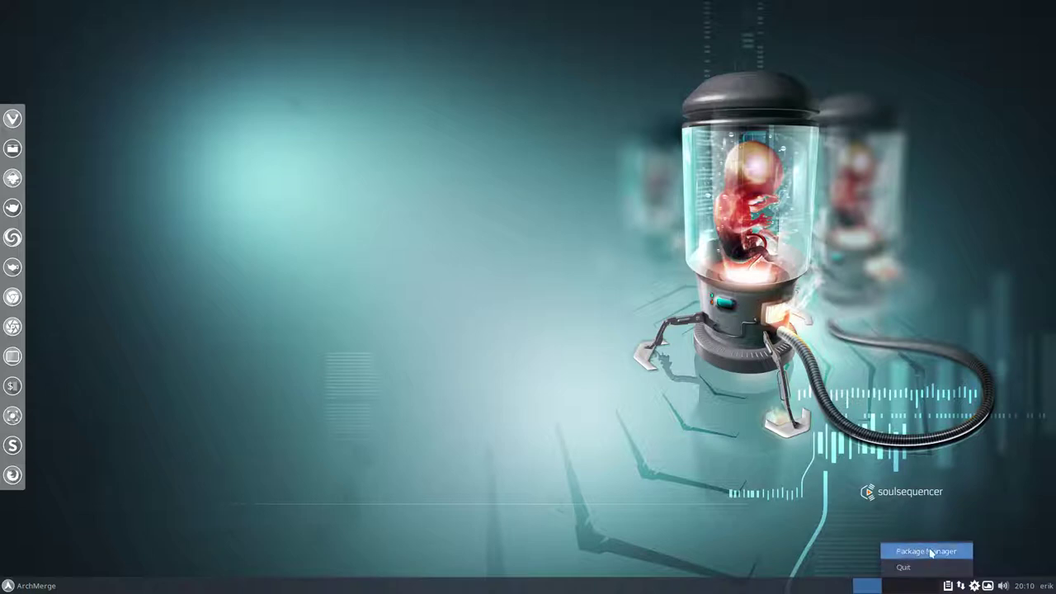
left_click(478, 445)
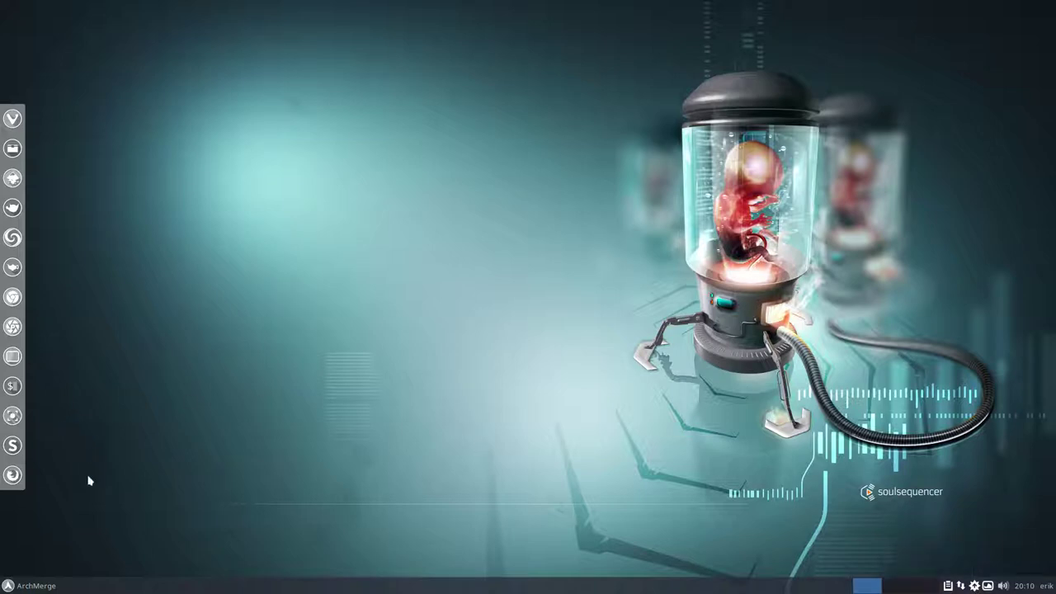
left_click(8, 586)
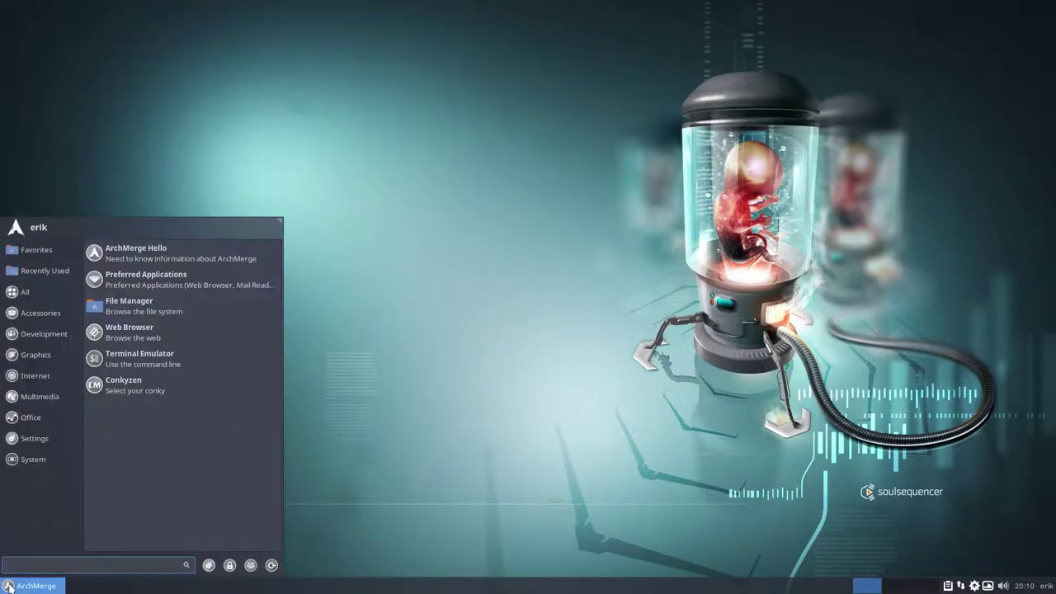
type("softw")
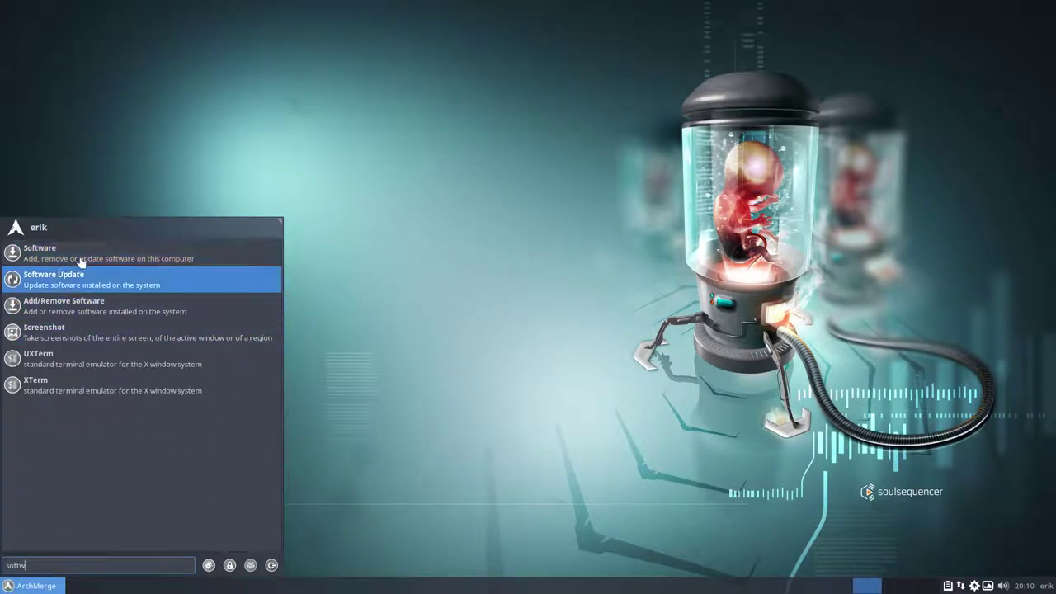
mouse_move(74, 261)
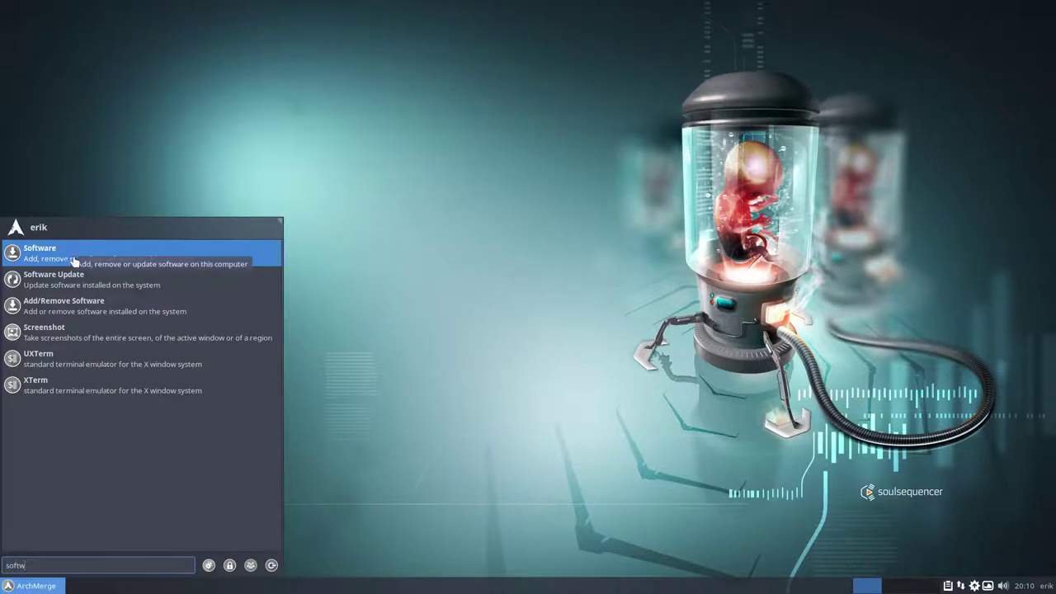
left_click(68, 257)
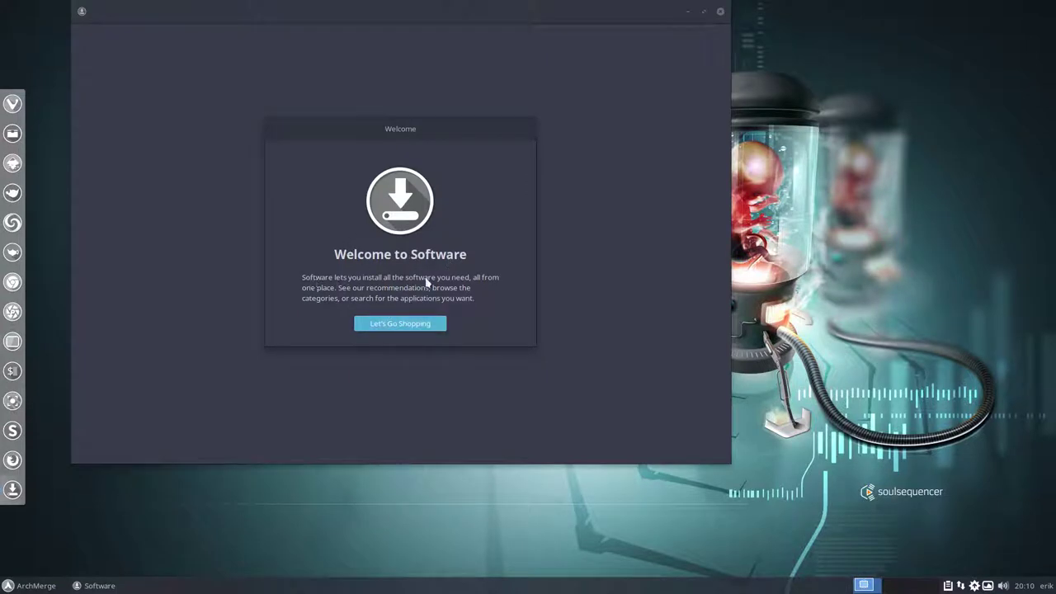
Get past the welcome screen with 'Let's Go Shopping', centre the window, and show Installed apps.
left_click(388, 324)
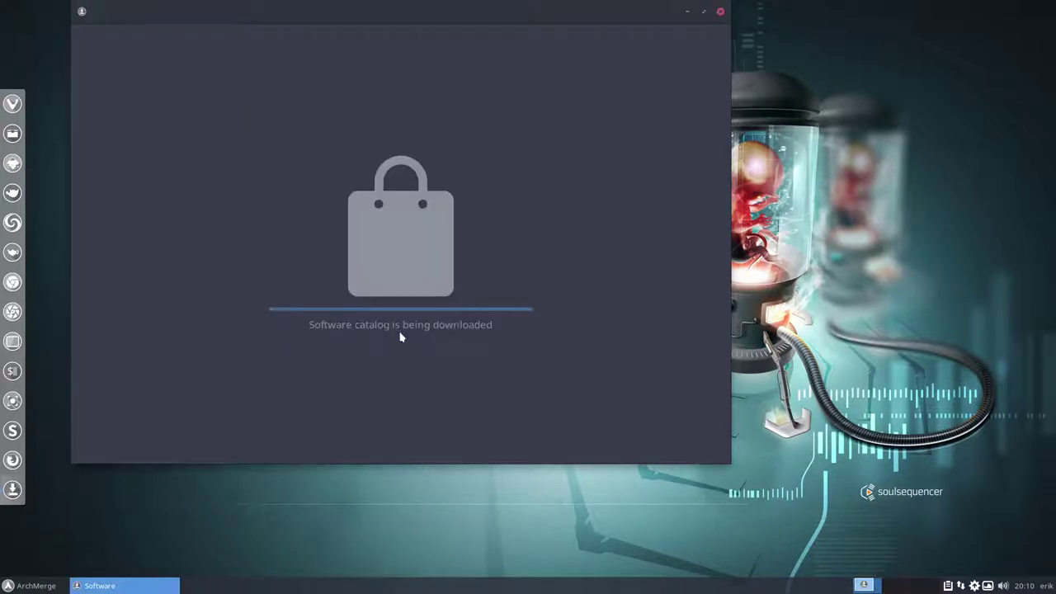
left_click_drag(438, 11, 562, 39)
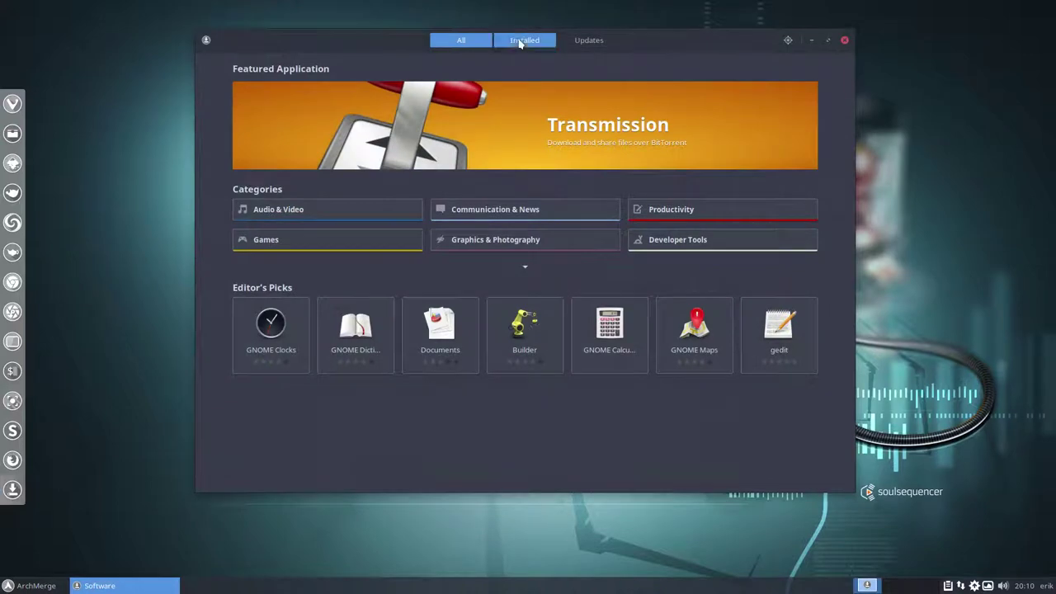
left_click(521, 43)
Scroll down through the full list of installed applications.
scroll(509, 205, "down", 5)
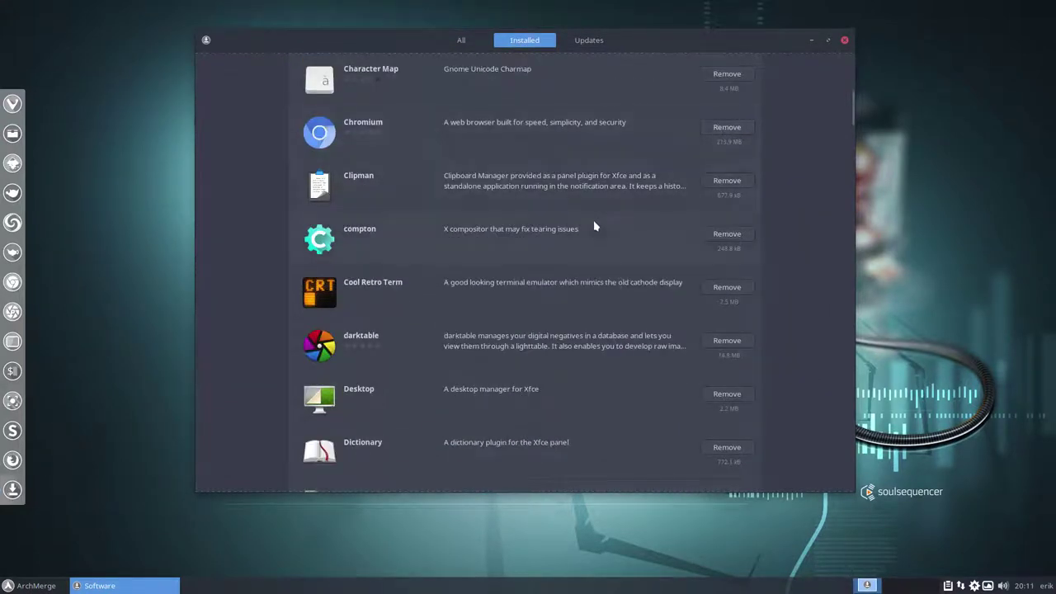
scroll(594, 225, "down", 3)
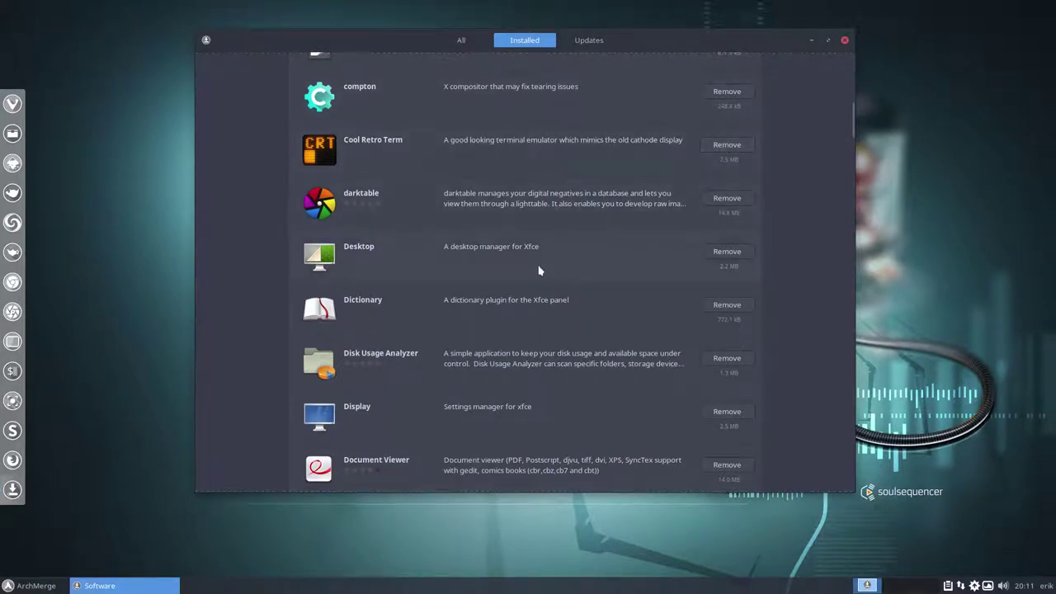
scroll(539, 270, "down", 5)
scroll(538, 270, "down", 5)
scroll(538, 270, "down", 5)
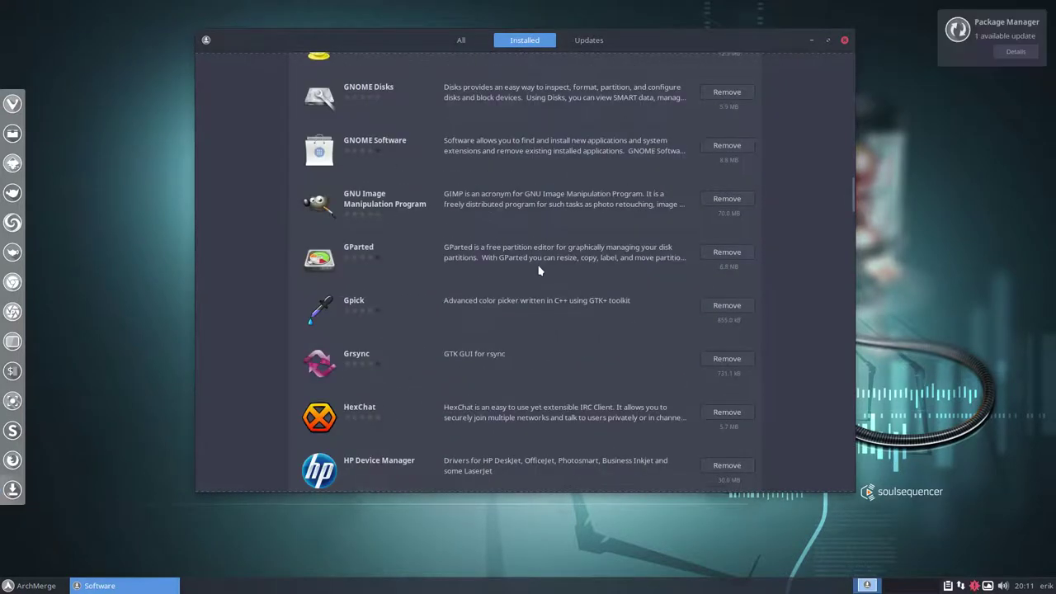
scroll(538, 270, "down", 5)
scroll(539, 270, "down", 2)
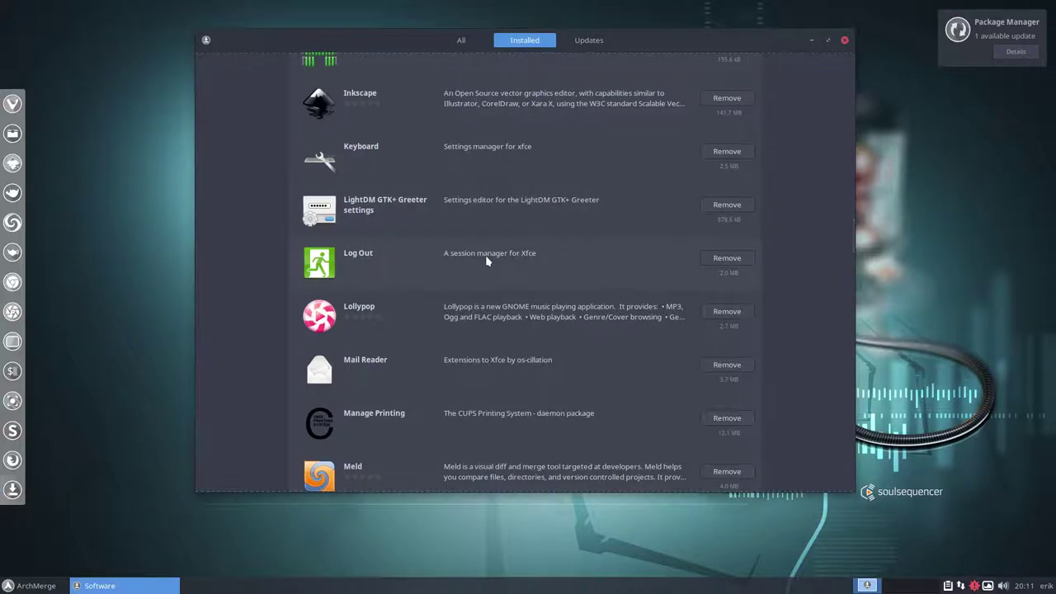
scroll(485, 257, "down", 5)
scroll(486, 261, "down", 3)
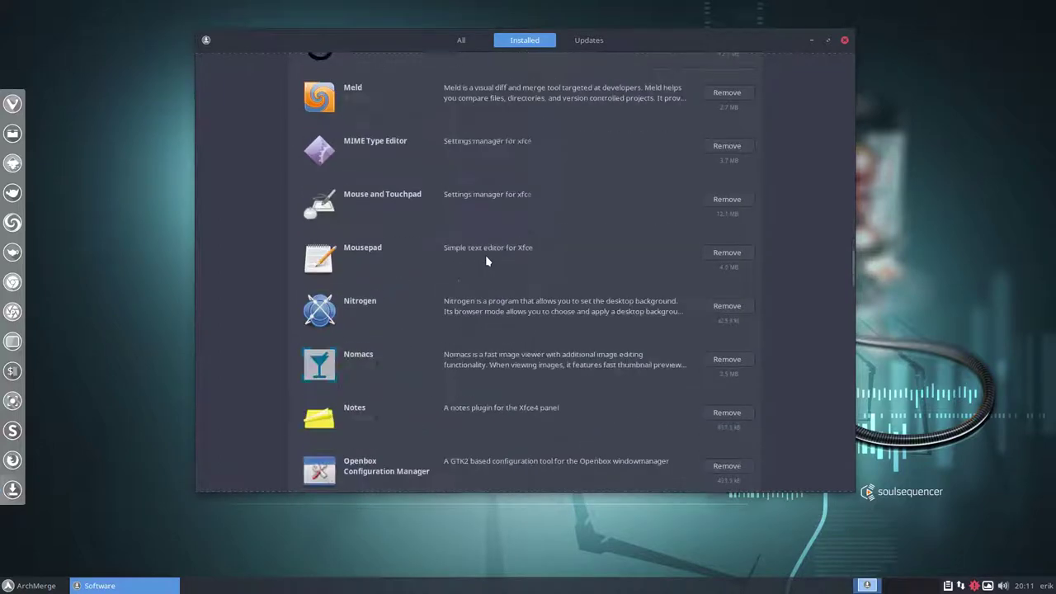
scroll(486, 261, "down", 8)
scroll(486, 261, "down", 5)
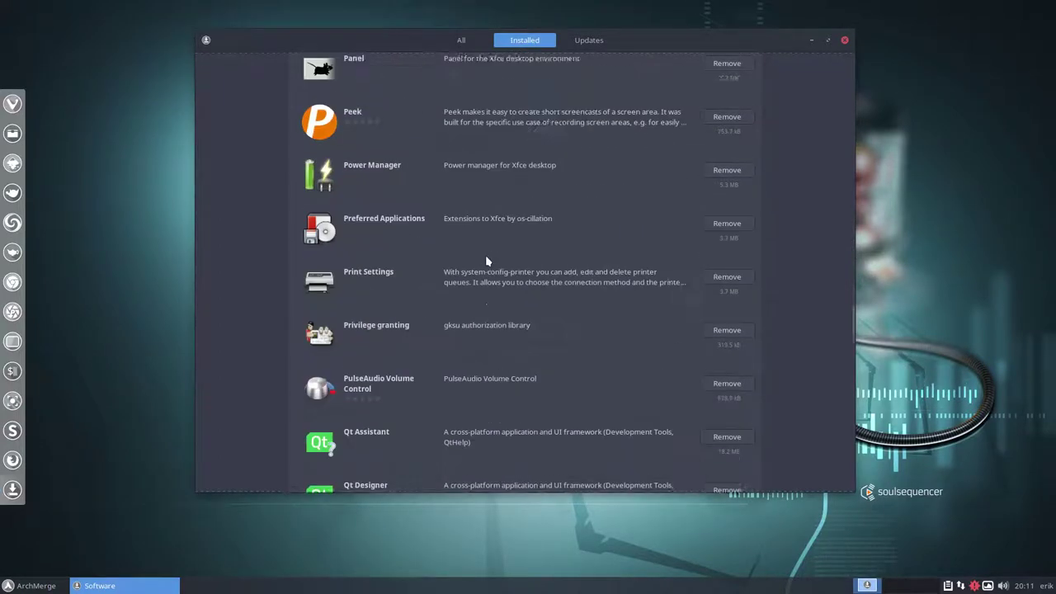
scroll(486, 261, "down", 1)
Return to the All overview, open the Audio & Video category, and scroll through its app grid.
left_click(463, 41)
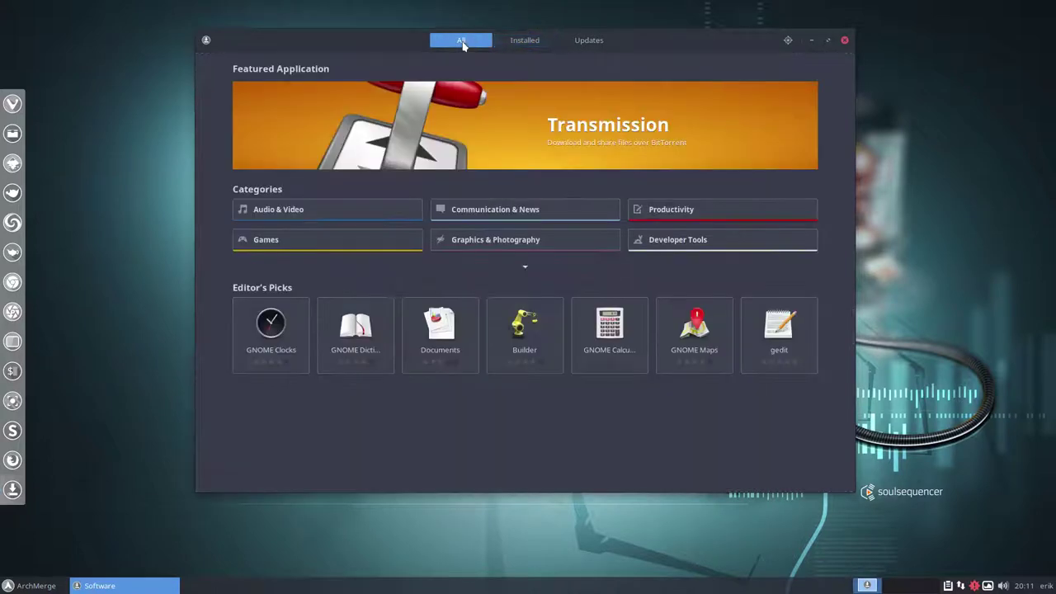
left_click(290, 216)
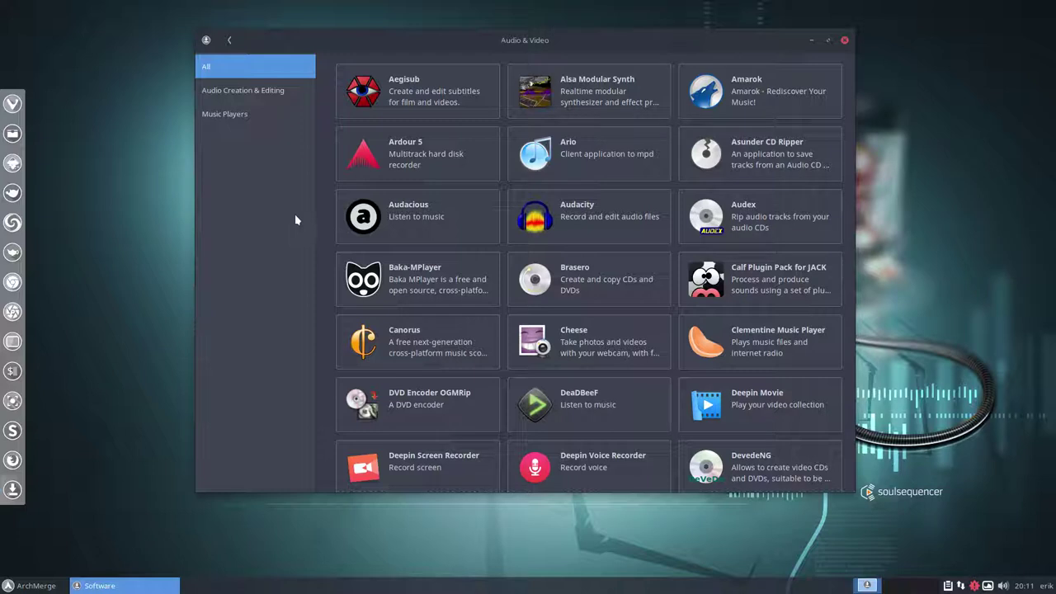
scroll(591, 339, "down", 1)
scroll(591, 339, "down", 2)
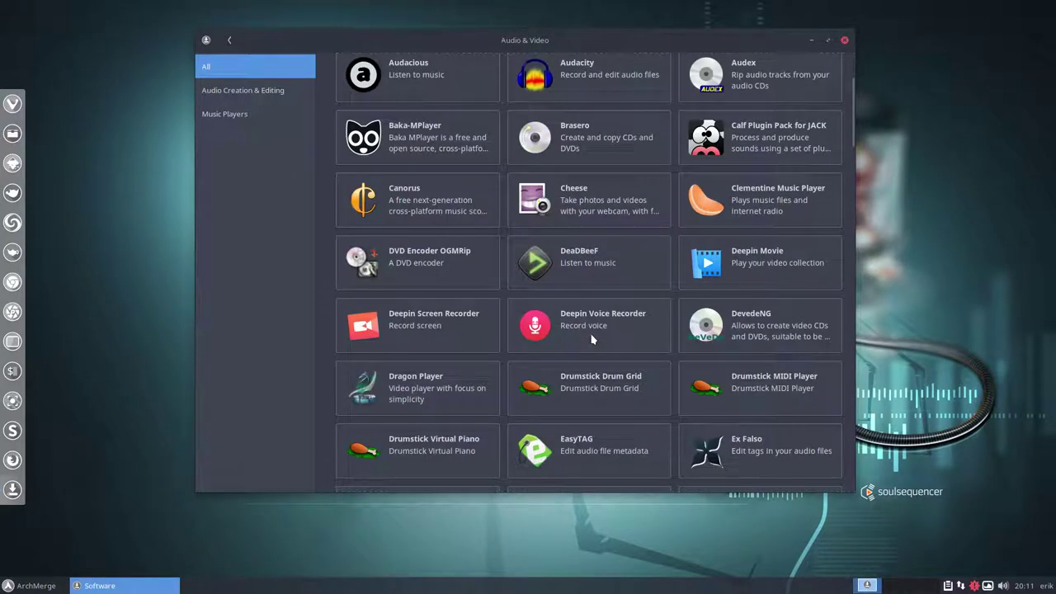
scroll(591, 339, "up", 1)
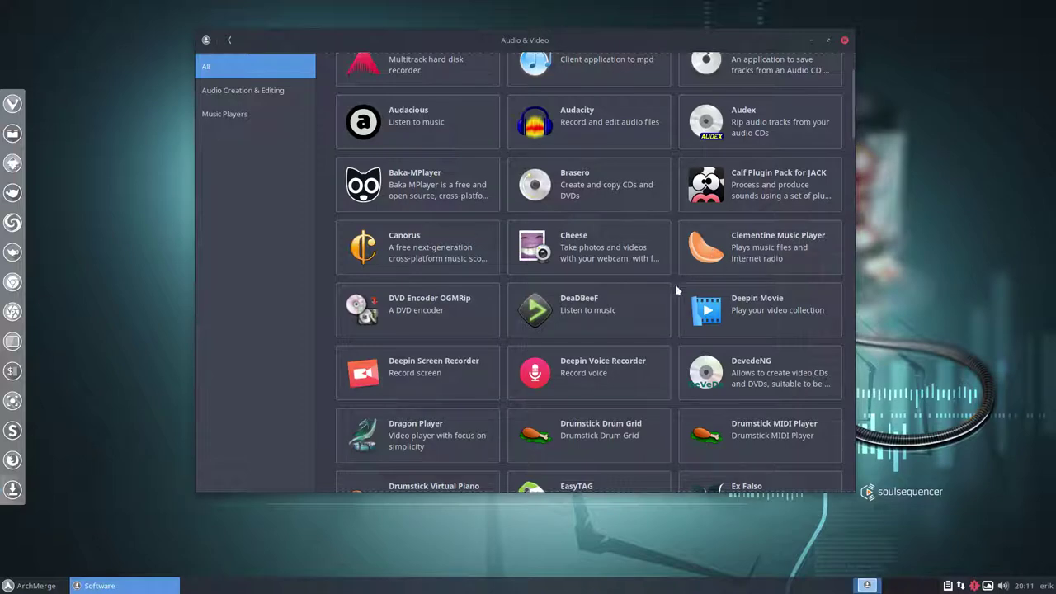
scroll(611, 336, "down", 2)
scroll(607, 334, "down", 2)
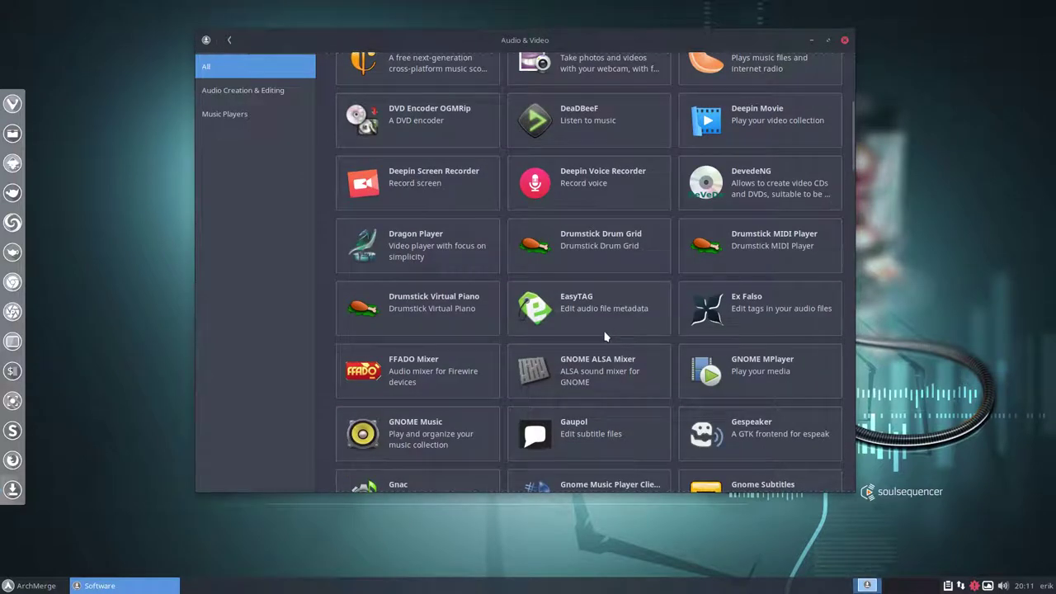
scroll(597, 330, "down", 3)
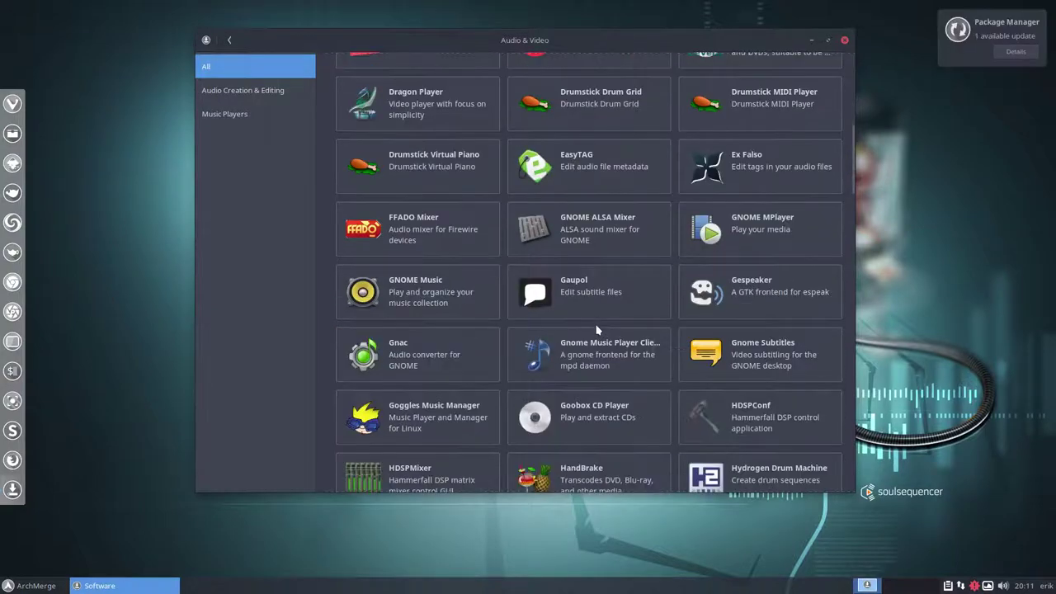
scroll(597, 330, "down", 3)
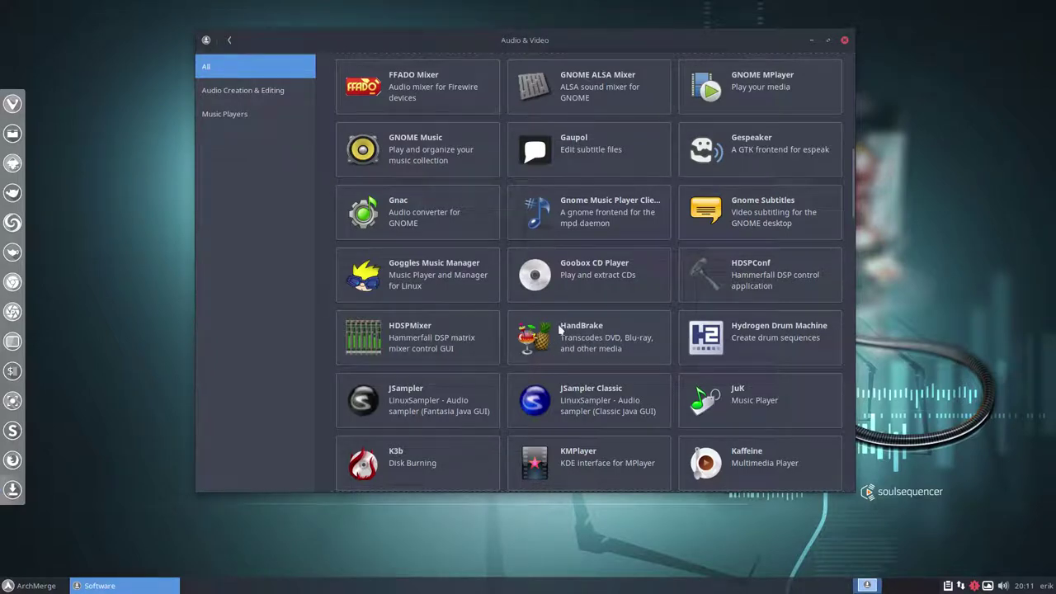
scroll(579, 360, "down", 2)
scroll(579, 360, "down", 2)
scroll(579, 360, "down", 2)
scroll(581, 365, "down", 3)
scroll(581, 366, "down", 4)
scroll(581, 365, "down", 1)
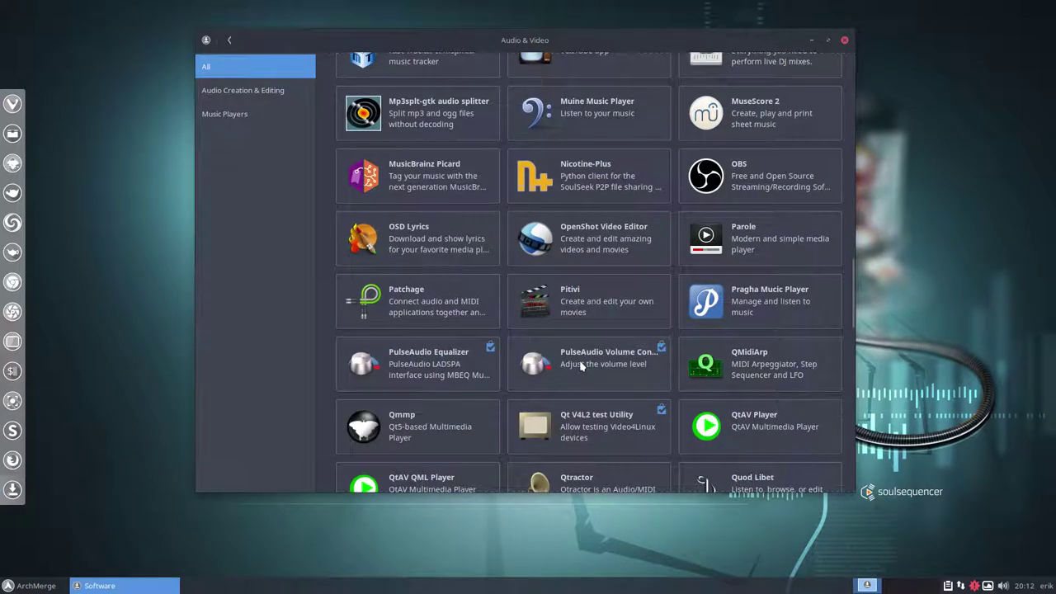
scroll(580, 366, "down", 3)
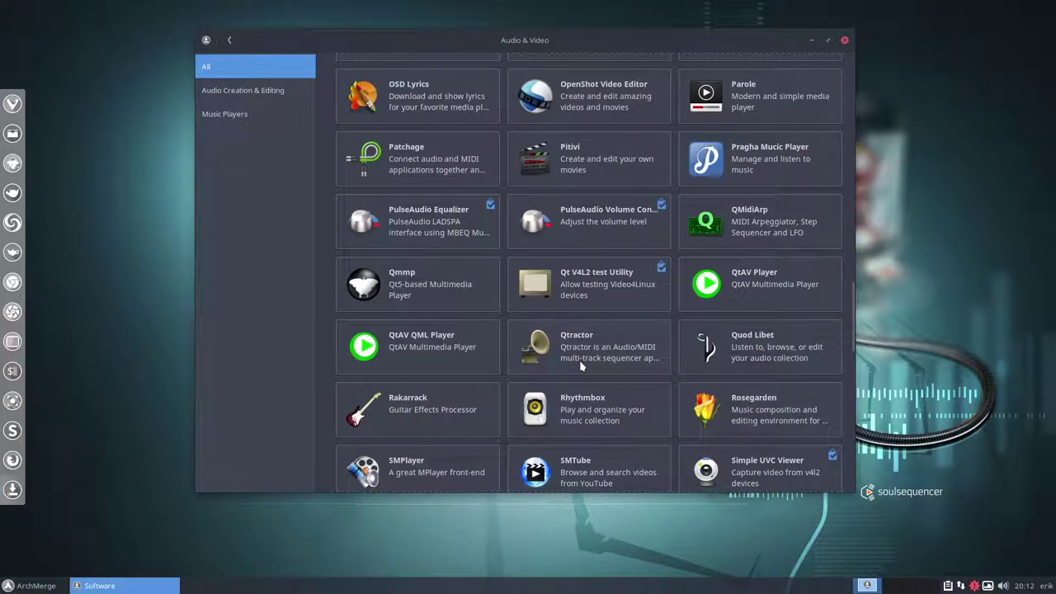
scroll(580, 365, "down", 4)
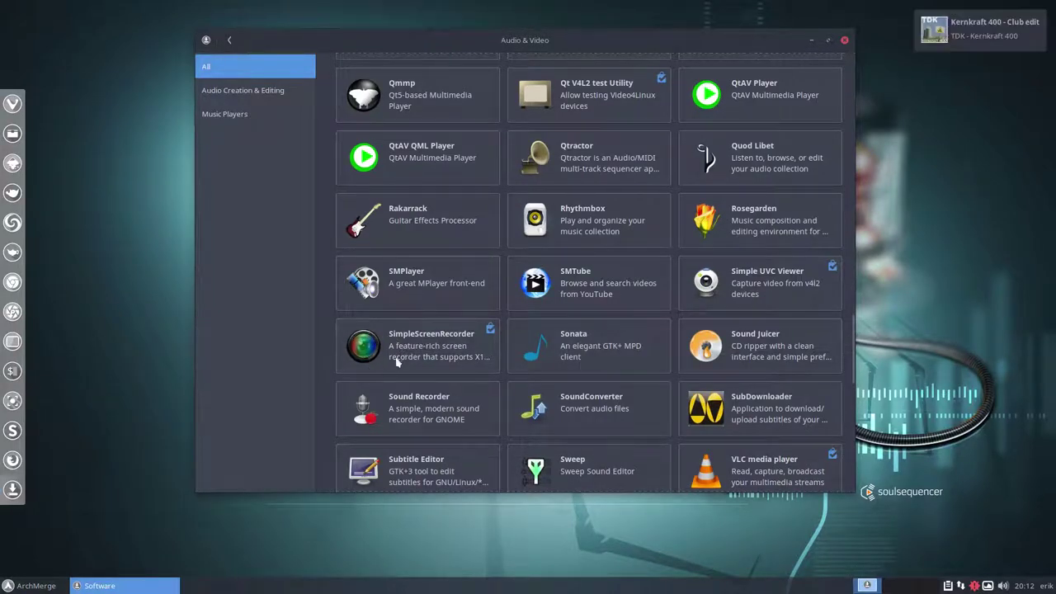
View SimpleScreenRecorder's details, go back, then open the VLC media player page.
left_click(443, 345)
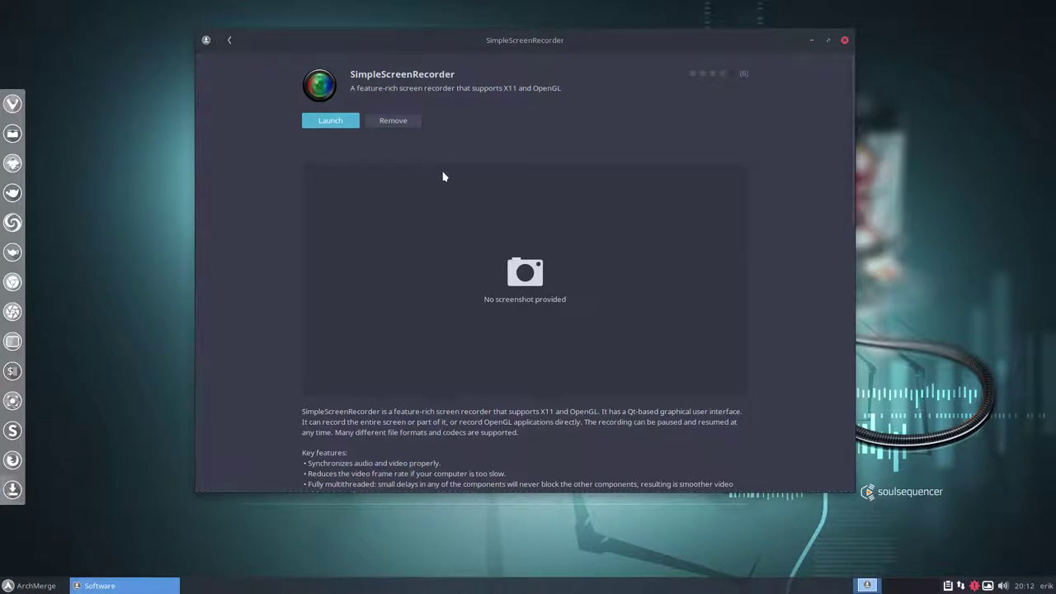
left_click(231, 41)
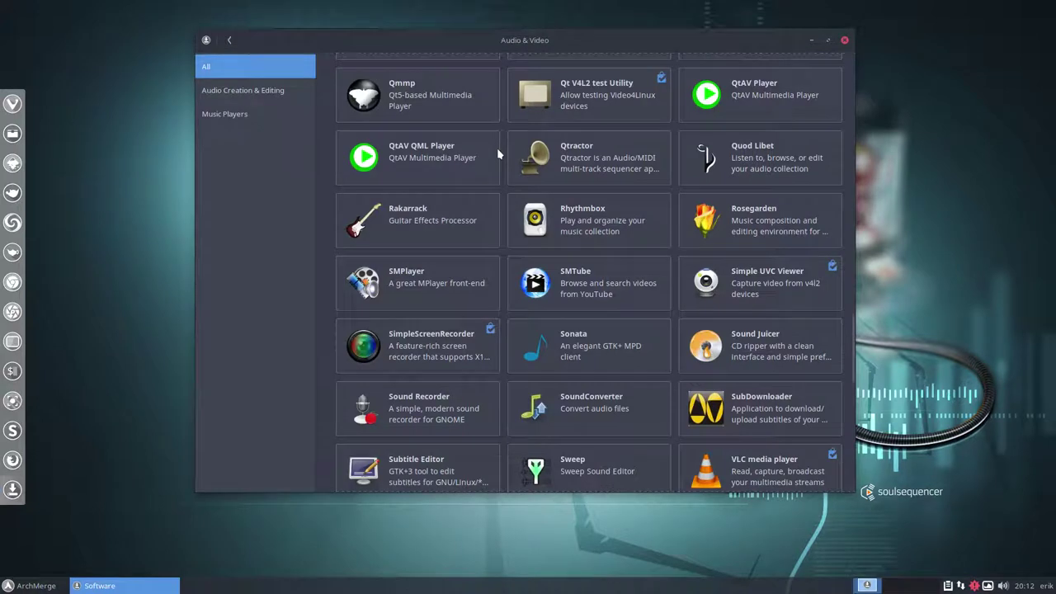
left_click(768, 477)
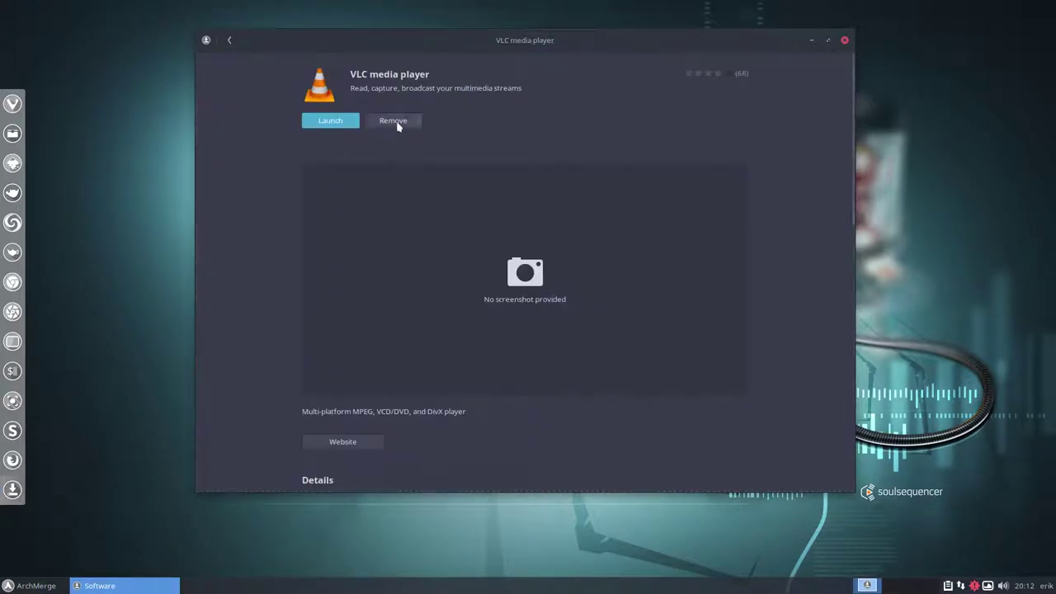
Go back to Audio & Video, filter to Audio Creation & Editing, then return to the overview.
left_click(230, 40)
left_click(242, 96)
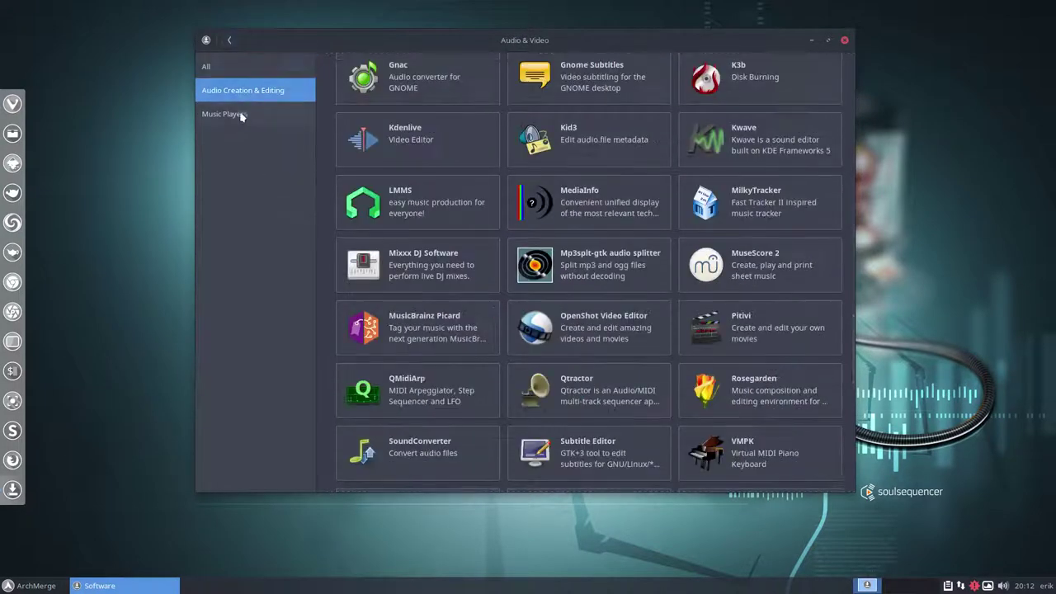
left_click(230, 41)
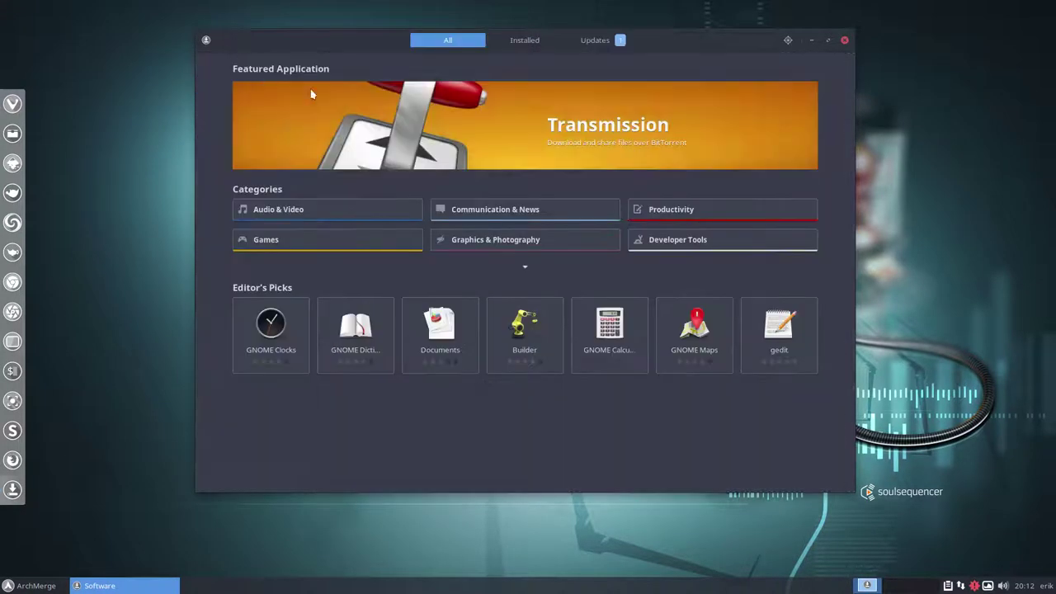
Check the pending OS update, then view the Appearance app's details from the Installed list.
left_click(519, 43)
left_click(592, 43)
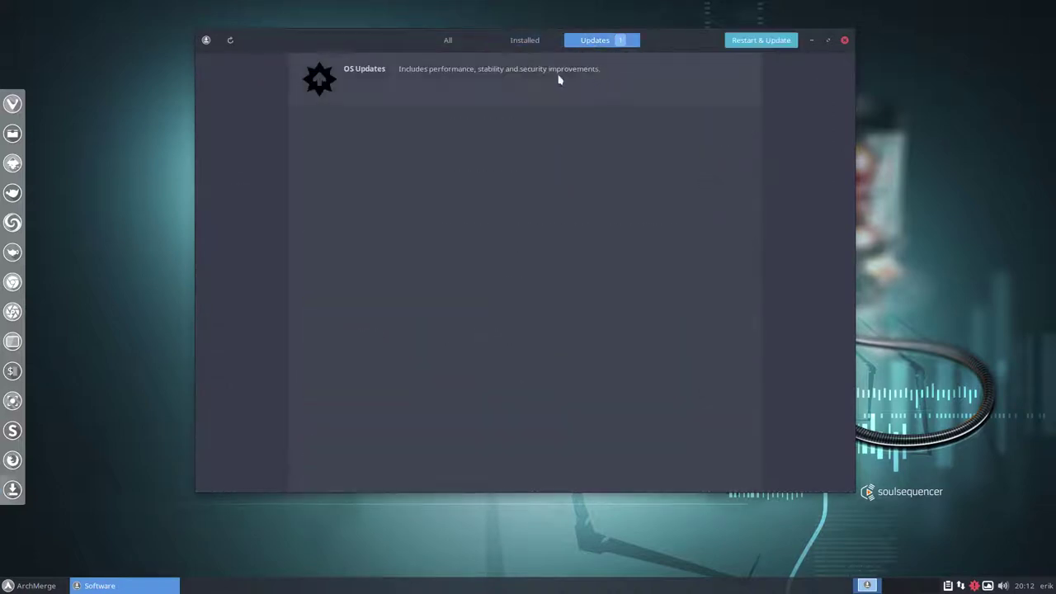
left_click(527, 41)
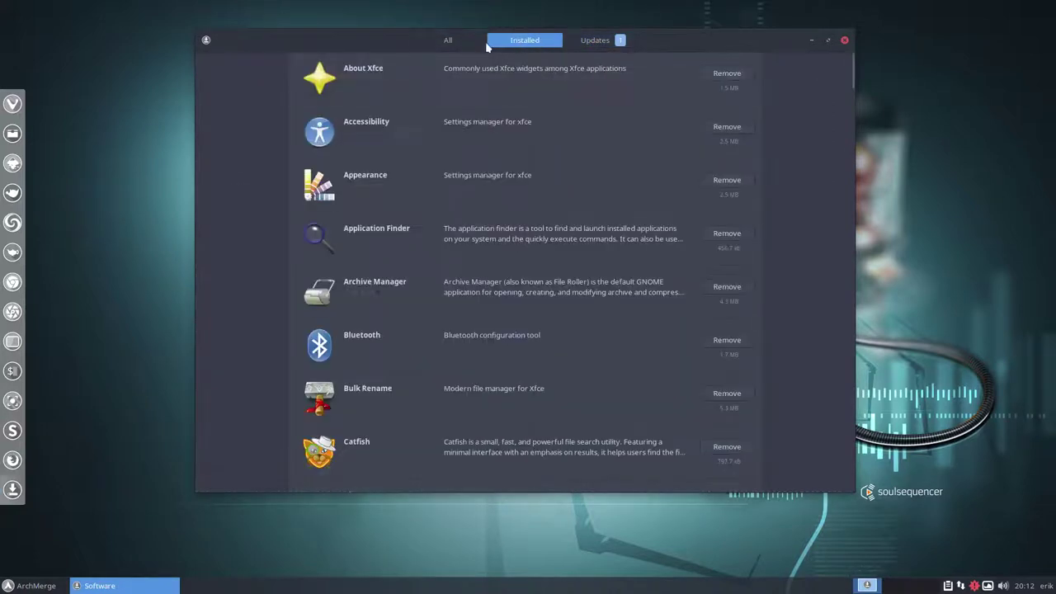
left_click(460, 176)
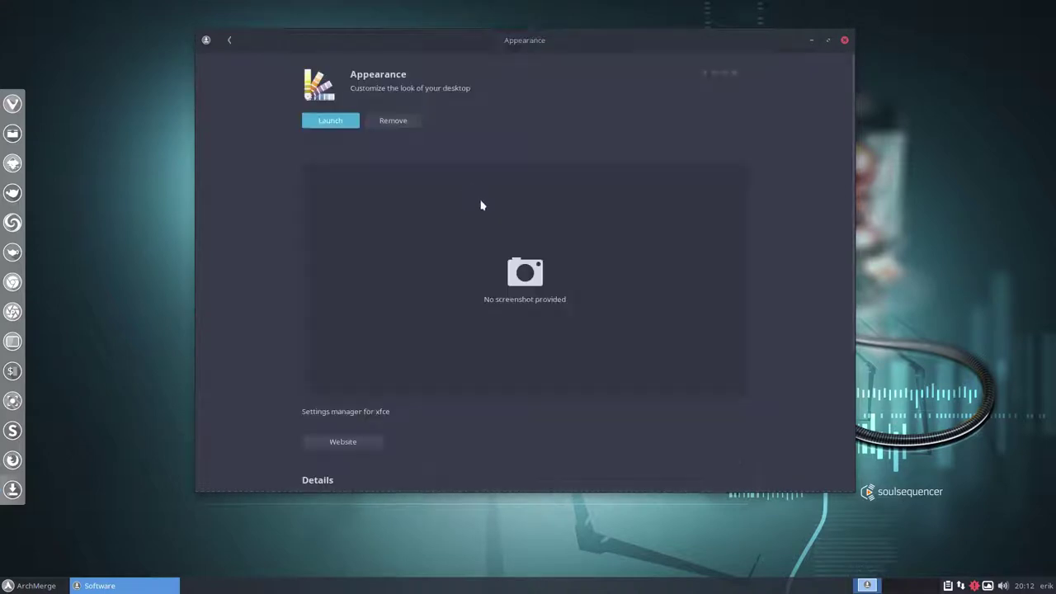
left_click(230, 40)
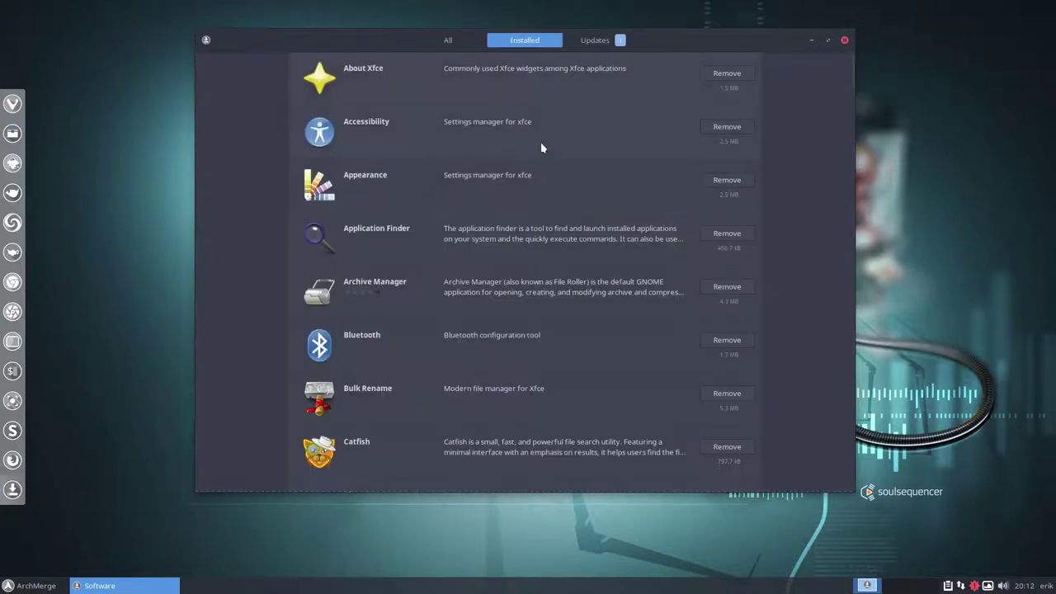
scroll(371, 321, "down", 2)
scroll(370, 321, "down", 3)
scroll(370, 321, "up", 5)
Open Agave from Graphics & Photography and close the Vivaldi window showing its website.
left_click(448, 39)
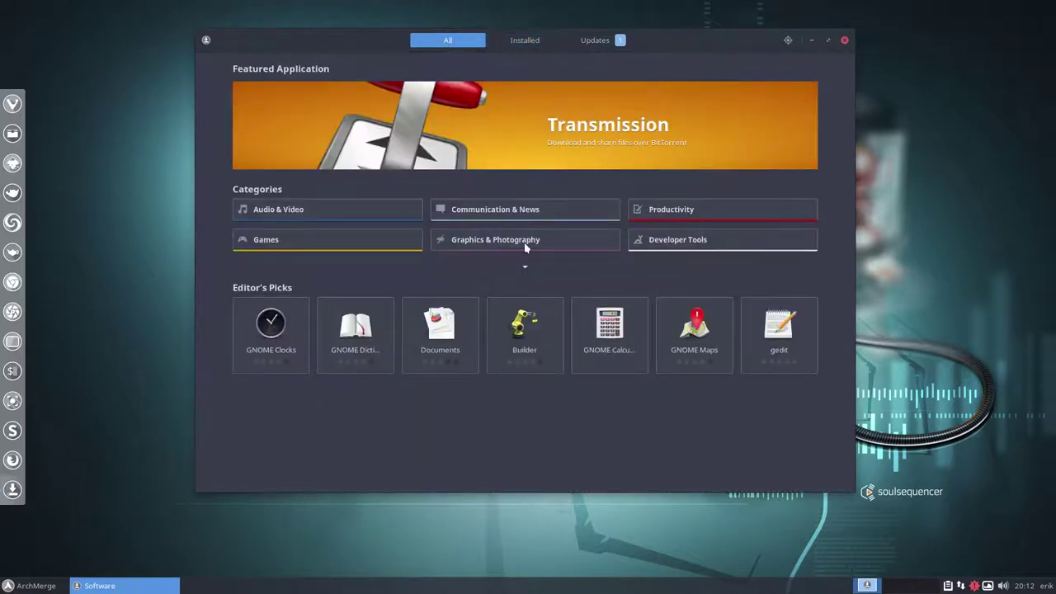
left_click(526, 245)
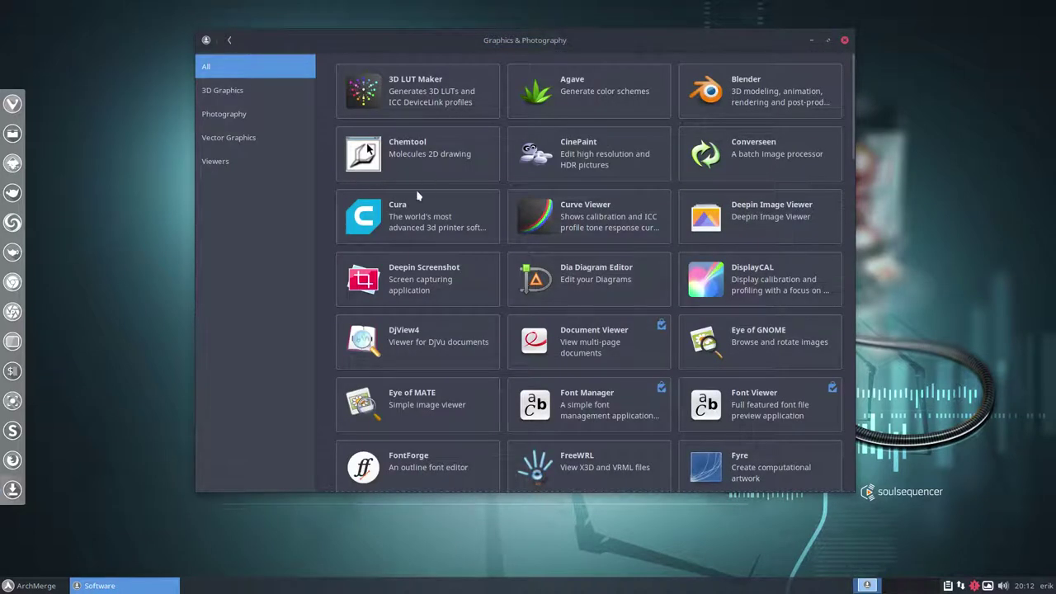
left_click(574, 91)
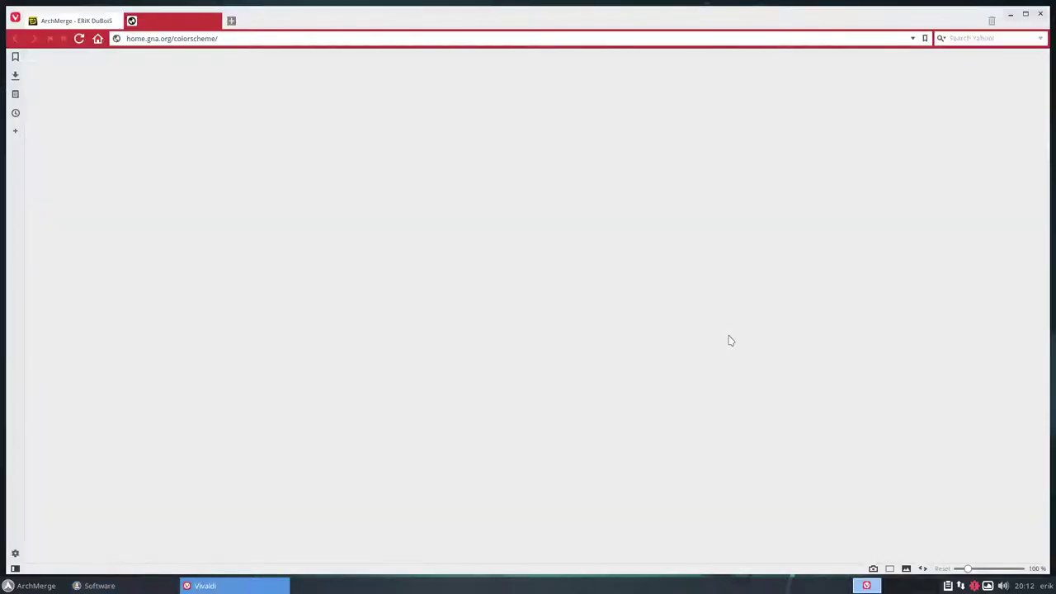
left_click(1041, 15)
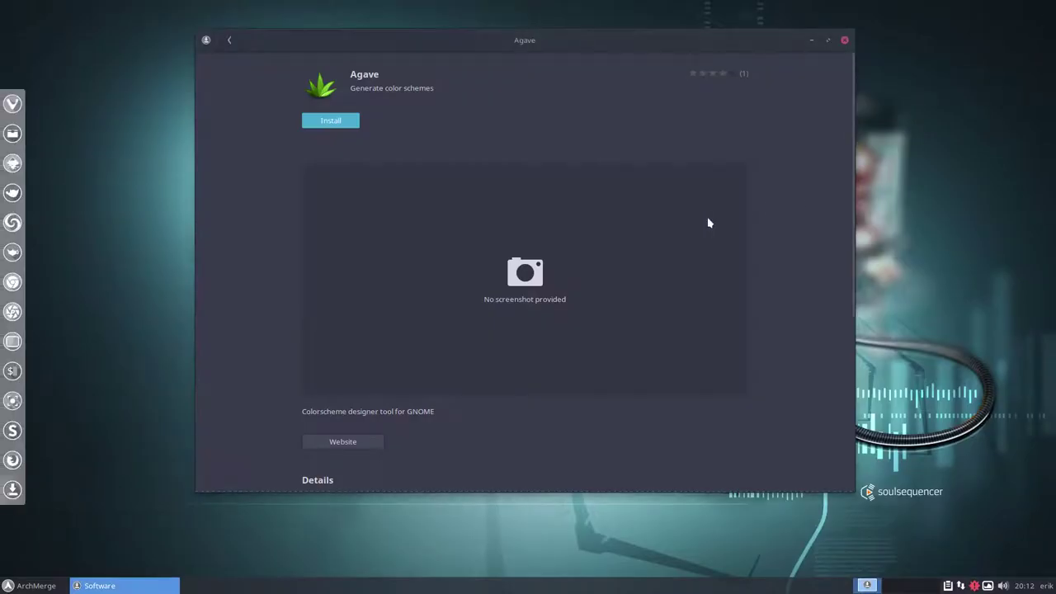
left_click(6, 586)
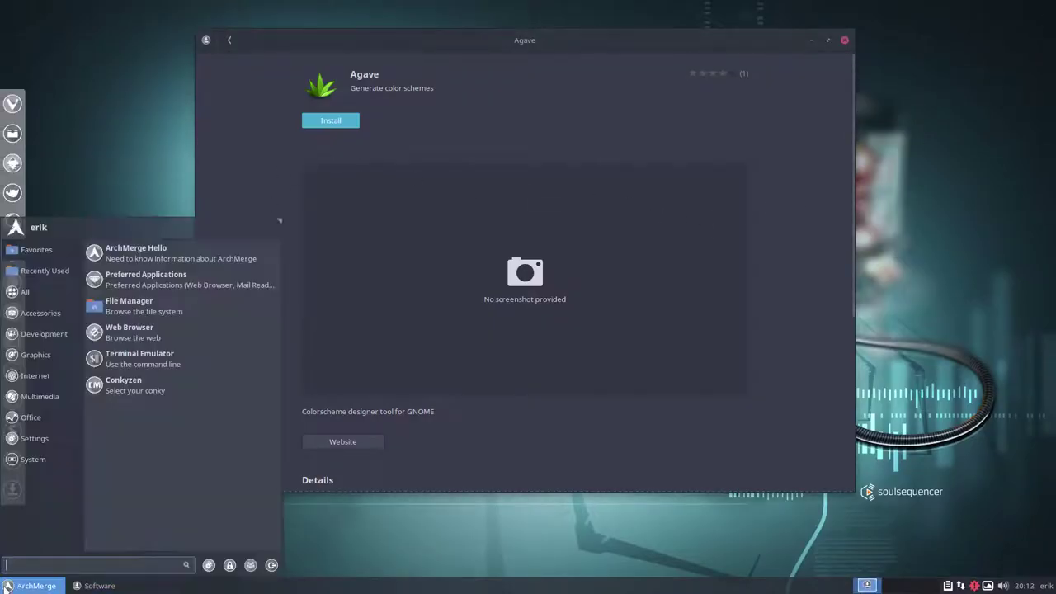
type("softw")
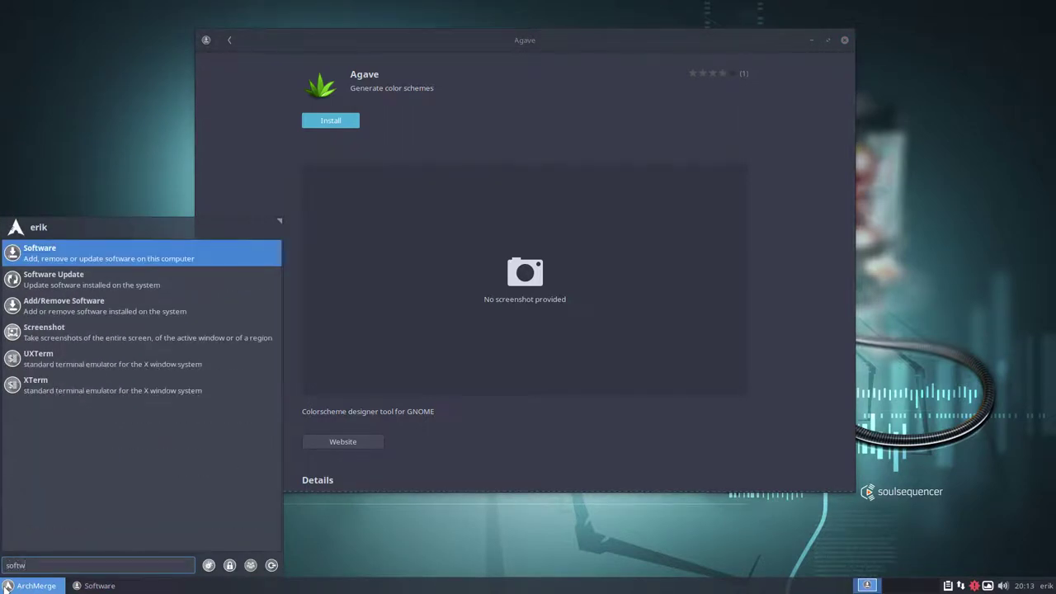
key("Escape")
key("Escape")
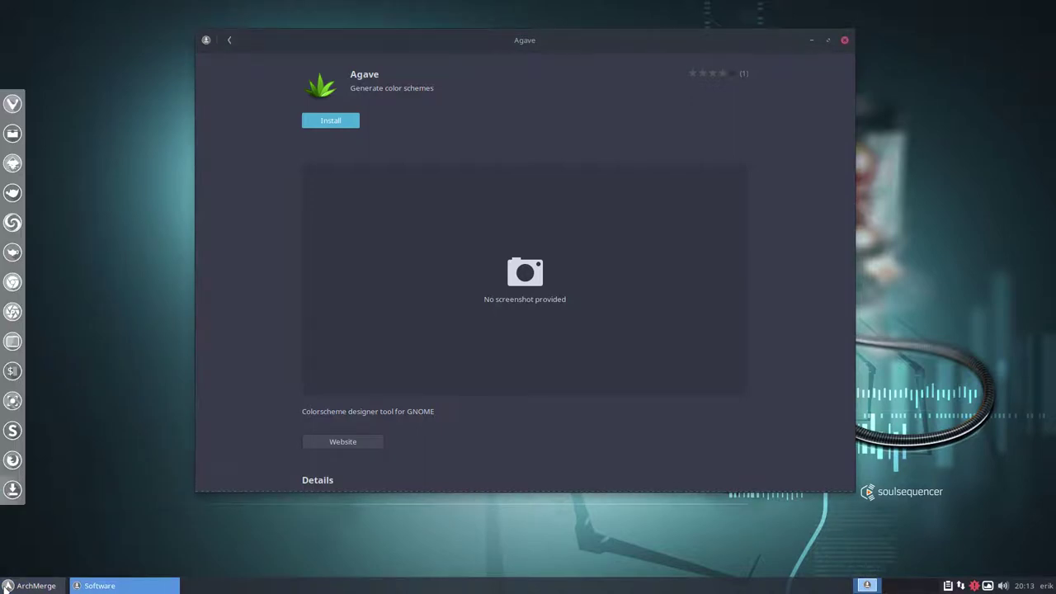
left_click(77, 544)
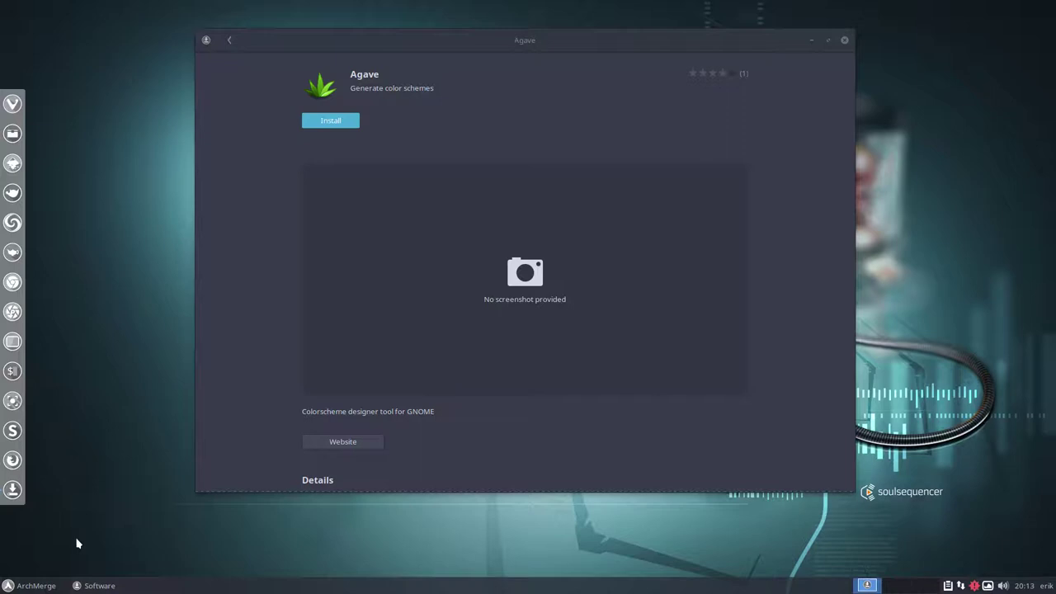
Launch gnome-software from dmenu by typing 'gnome-s' after erasing the stray 'fire' text.
key("super+d")
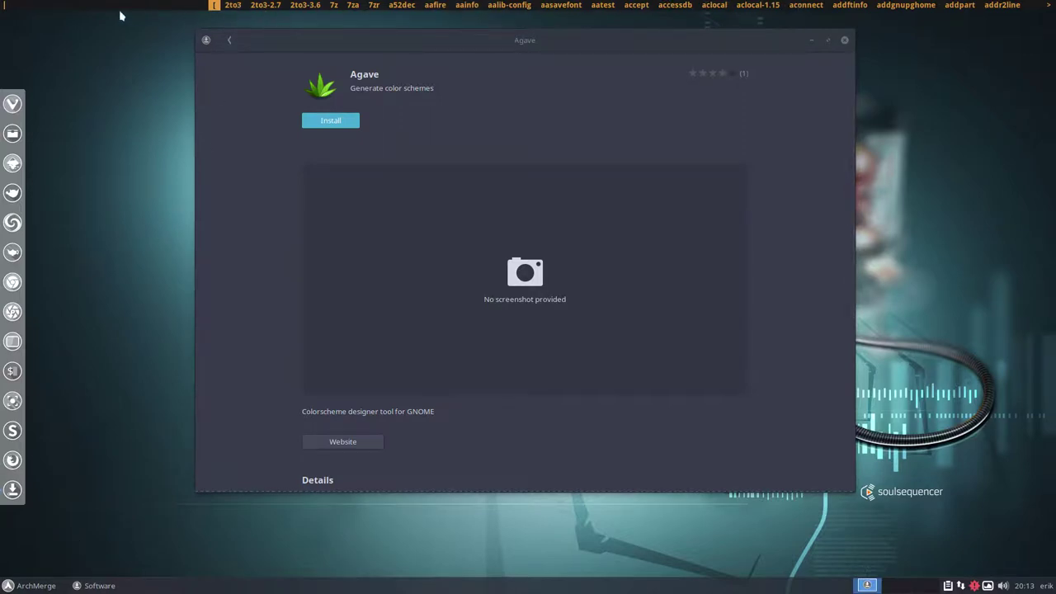
type("fire")
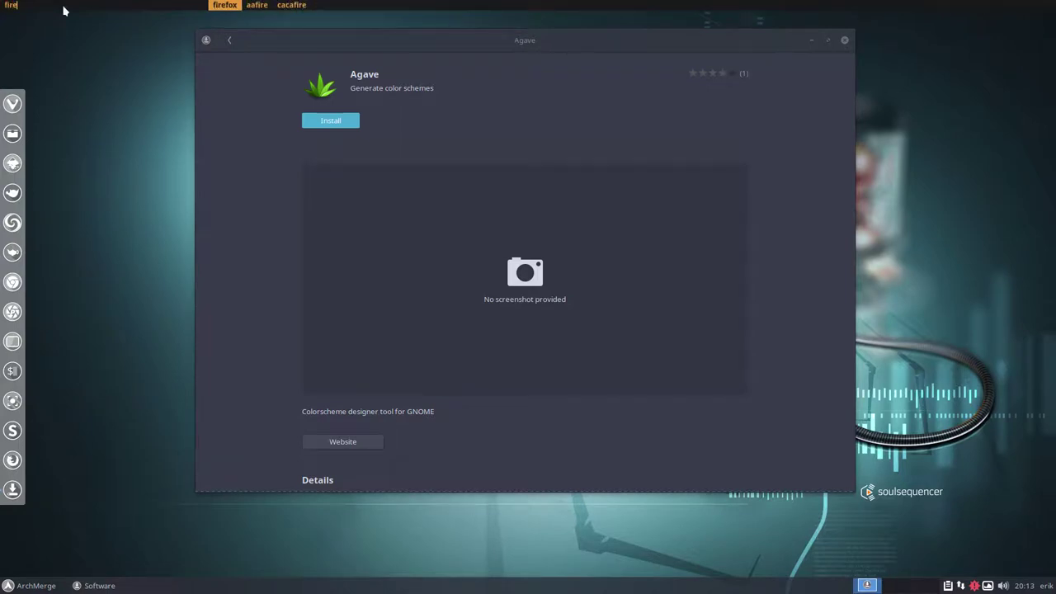
key("BackSpace")
key("BackSpace")
key("BackSpace")
key("BackSpace")
type("gnome-s")
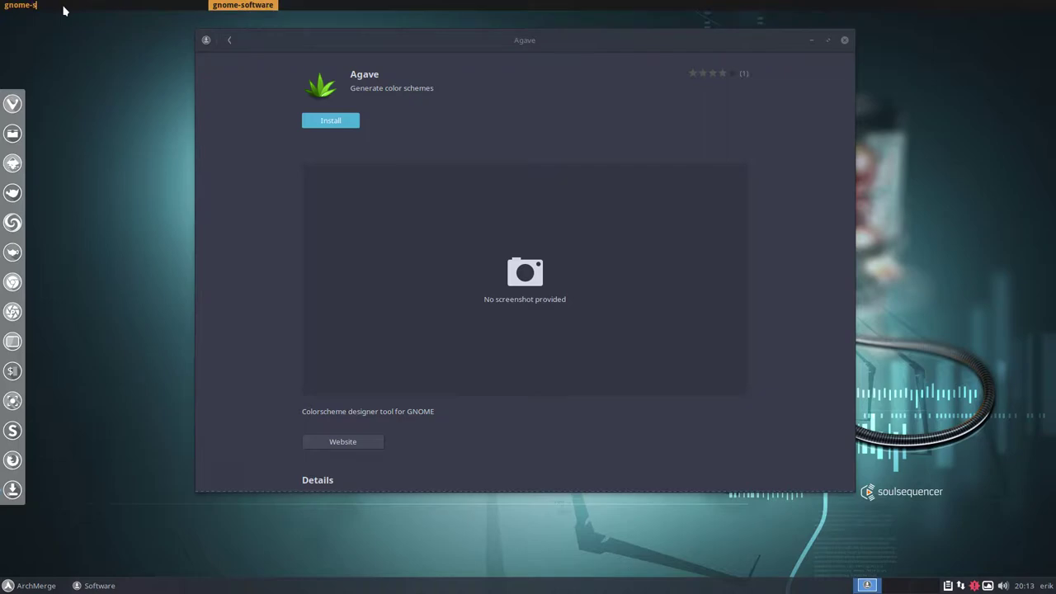
key("Return")
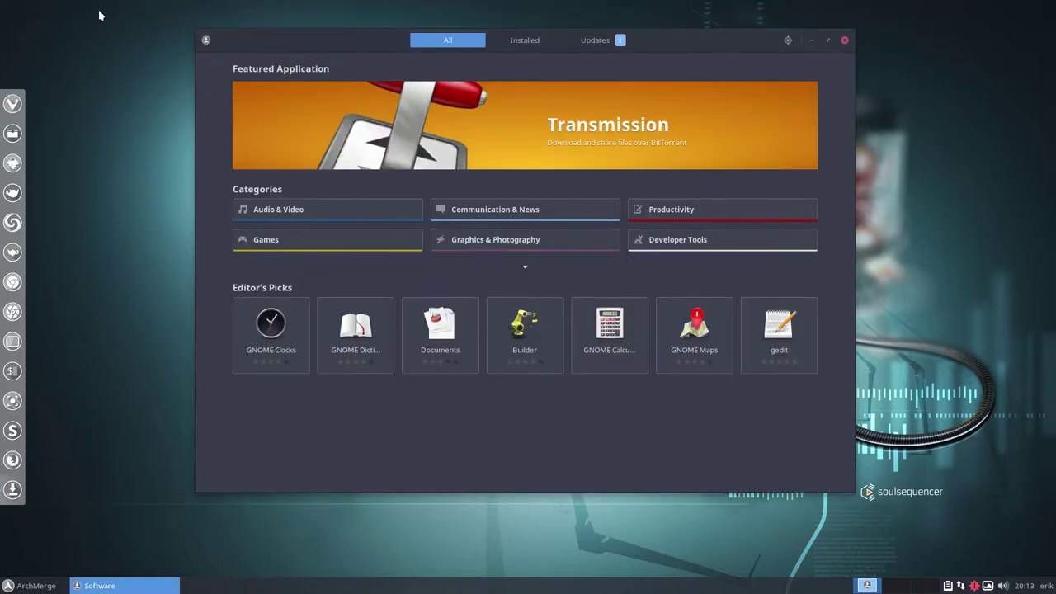
Drag the Software window lower, search 'softw' in the Whisker Menu, cancel it, and nudge the window right.
left_click_drag(197, 28, 206, 76)
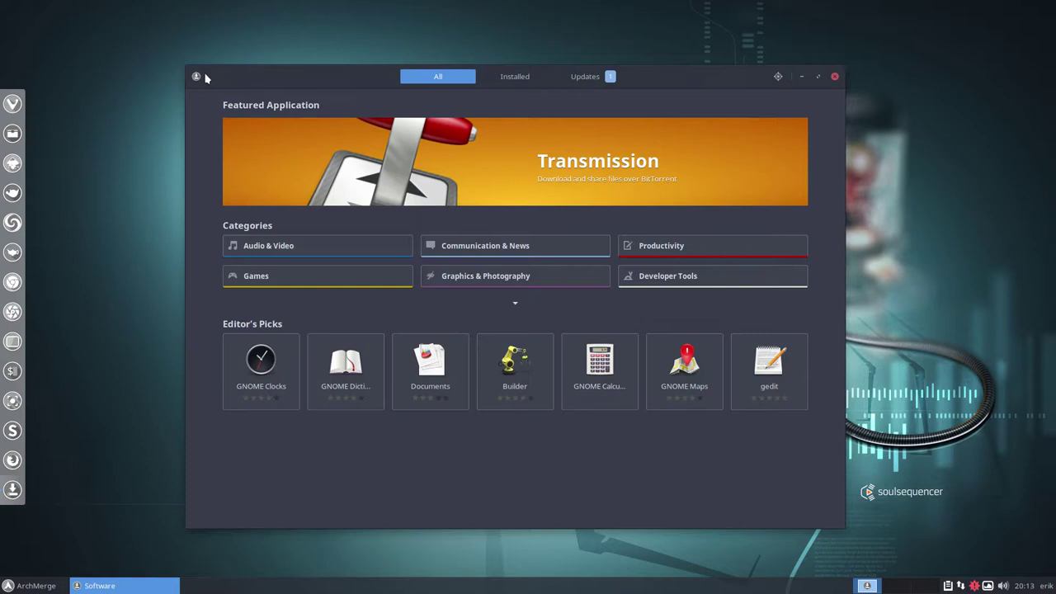
left_click(36, 586)
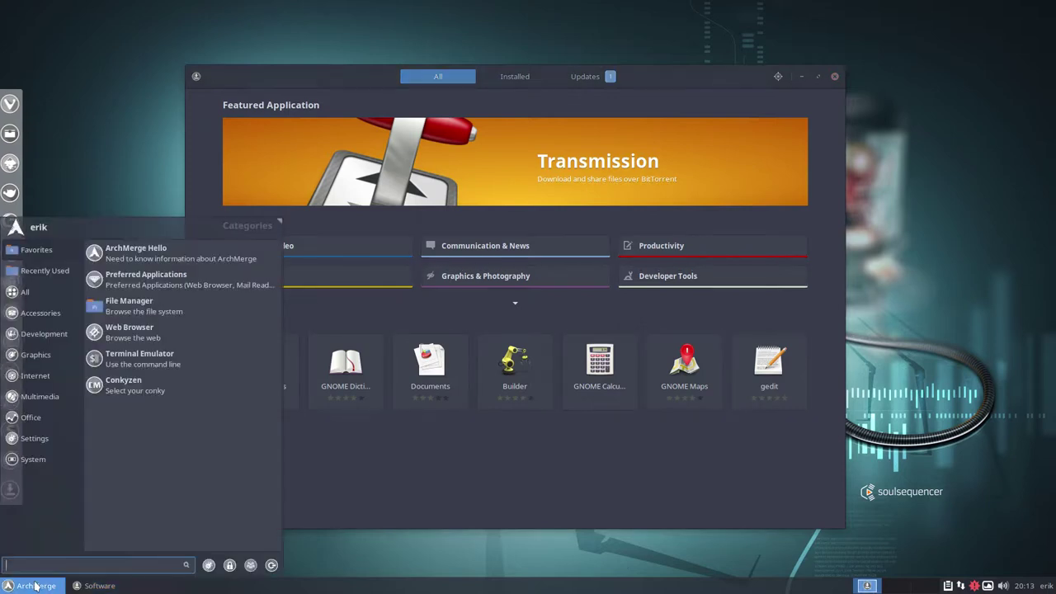
type("softw")
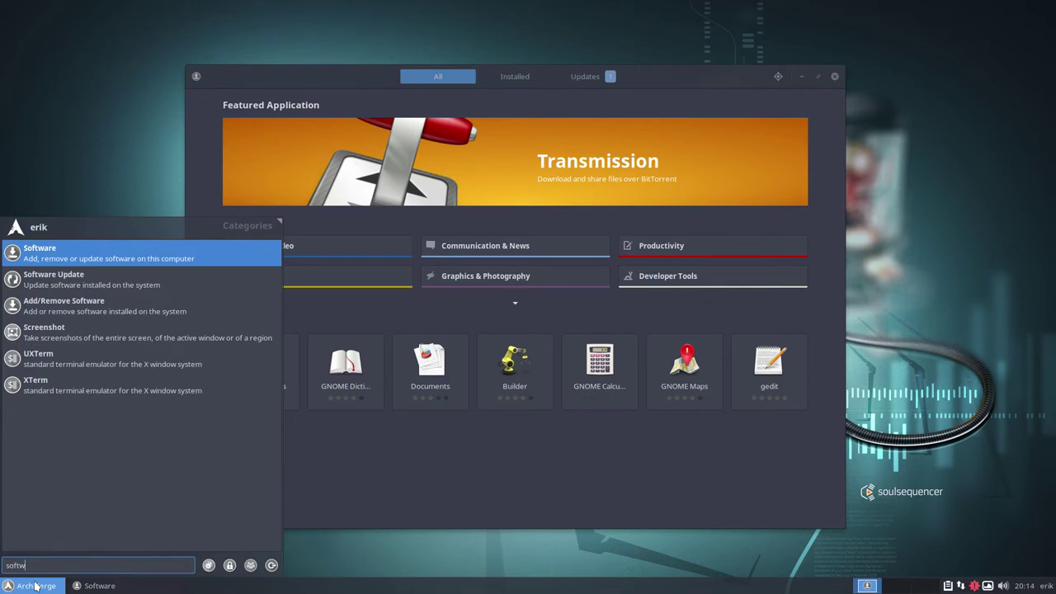
key("Escape")
left_click(366, 81)
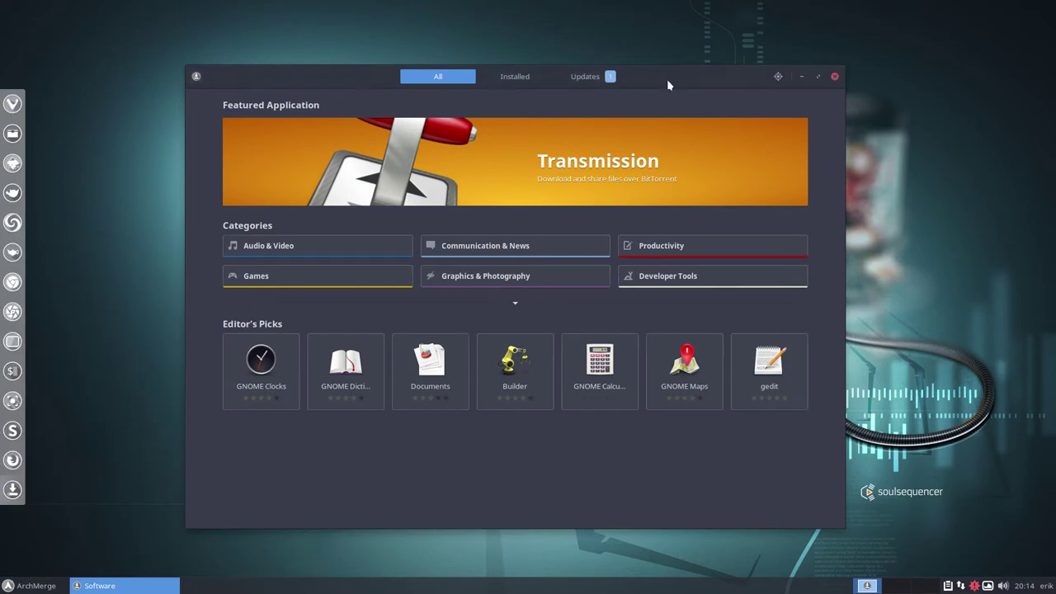
left_click_drag(672, 73, 684, 71)
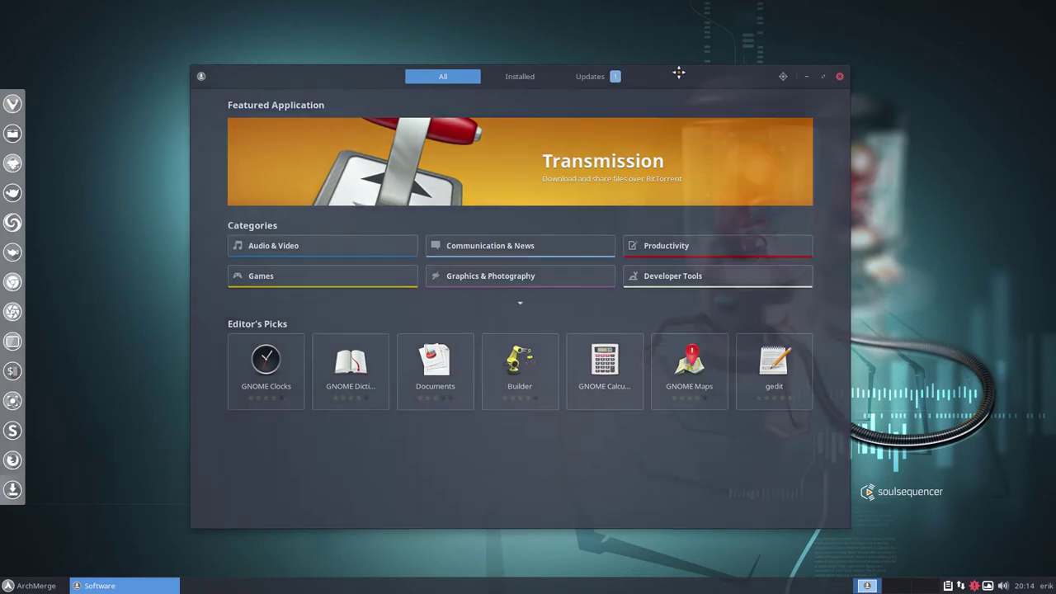